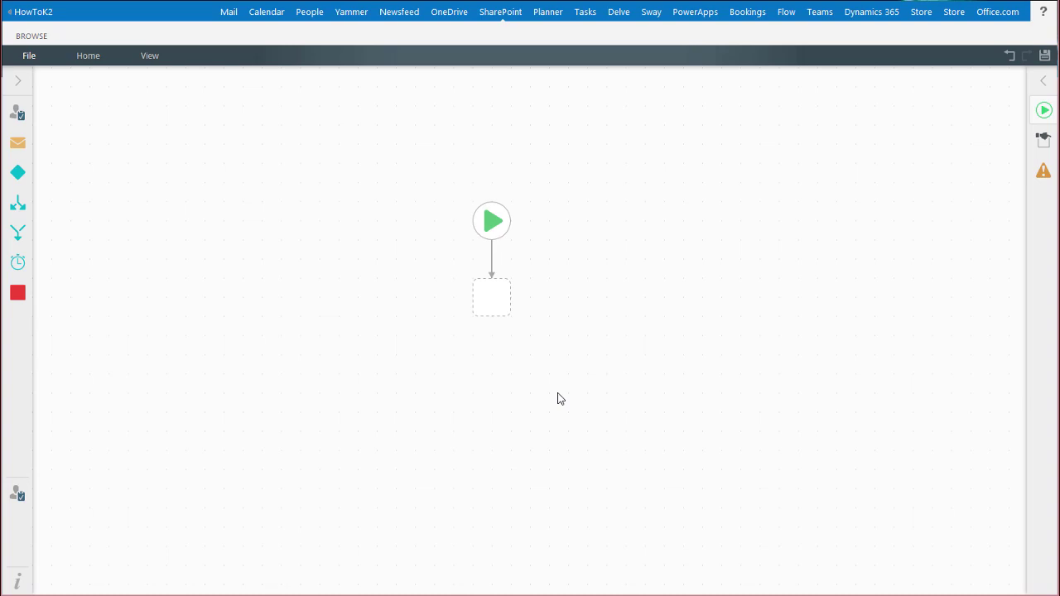
# Step: Expand the toolbox and show the Basic step category with Task and Send Email
pyautogui.moveTo(47, 85)
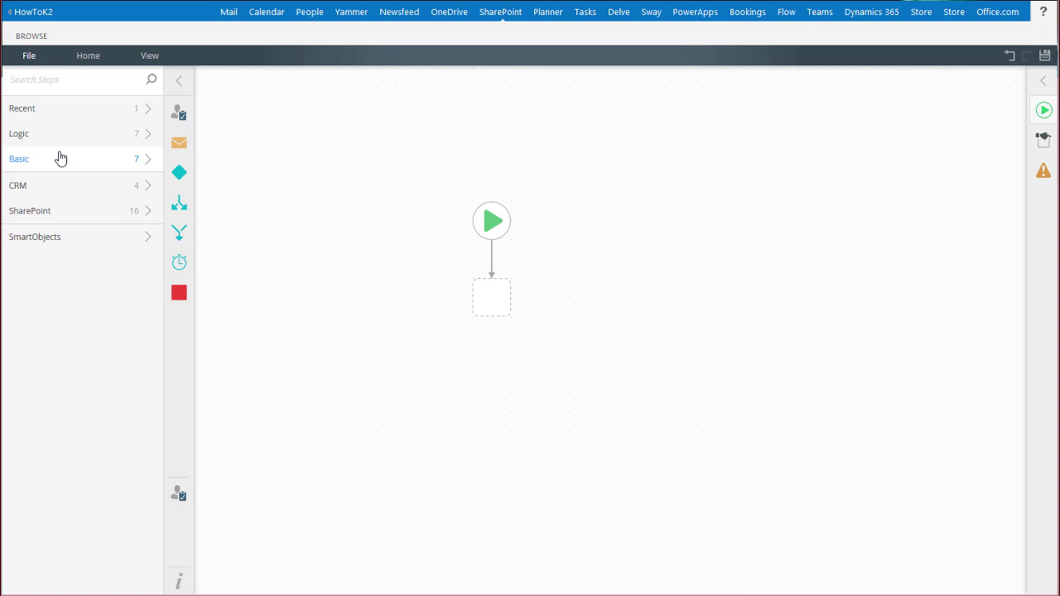
pyautogui.click(60, 159)
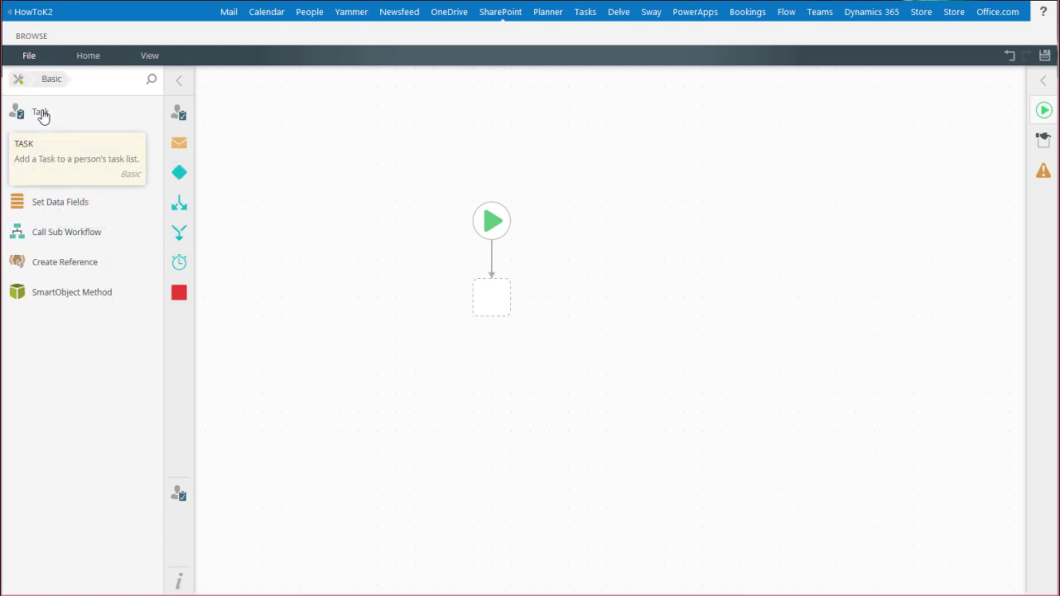
# Step: Drop a Task step below the Start node and bring up its properties panel
pyautogui.moveTo(42, 116); pyautogui.dragTo(502, 304)
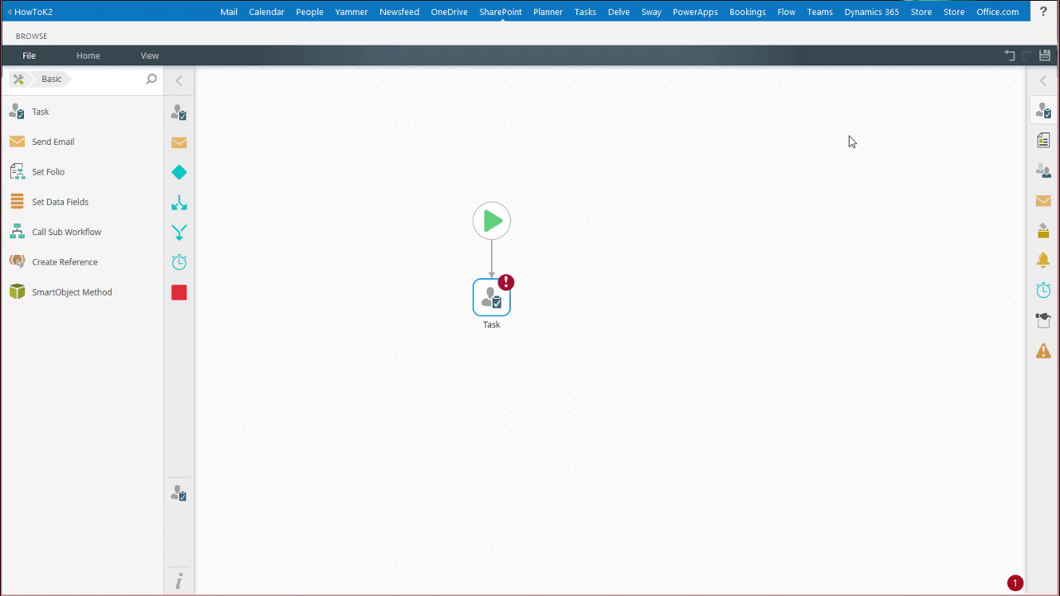
pyautogui.click(1037, 81)
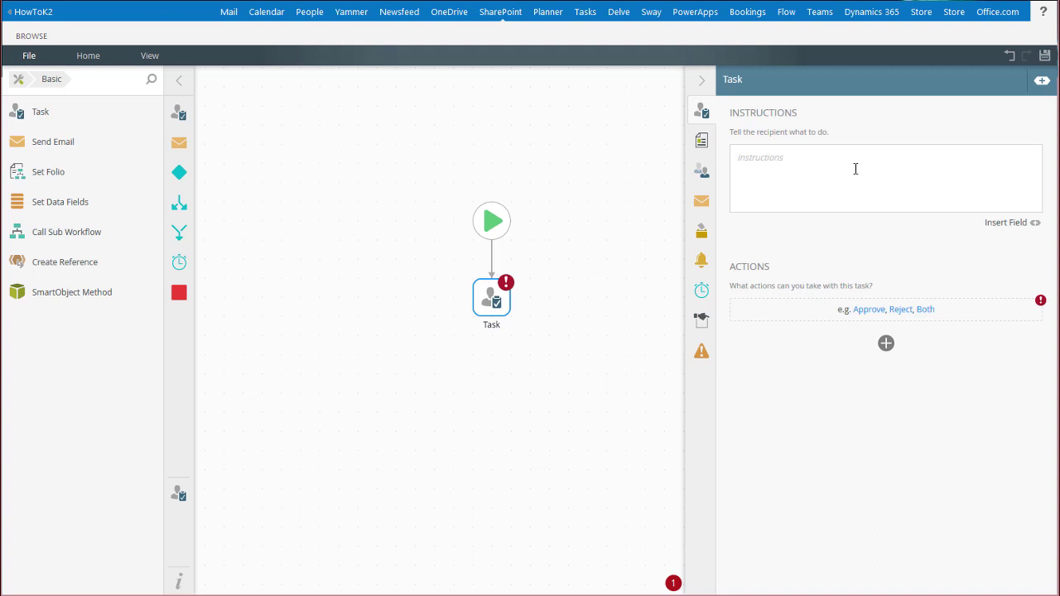
# Step: Paste 'Please complete this workflow assignment by Approving or Rejecting the task.' into Instructions
pyautogui.click(855, 168)
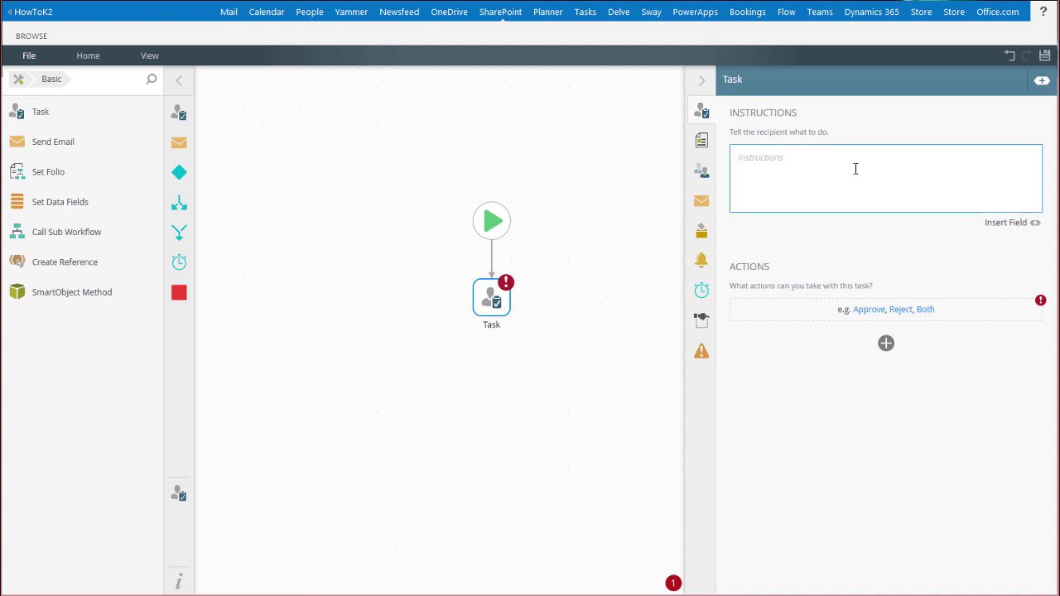
pyautogui.write('Please complete this workflow assignment by Approving or Rejecting the task.')
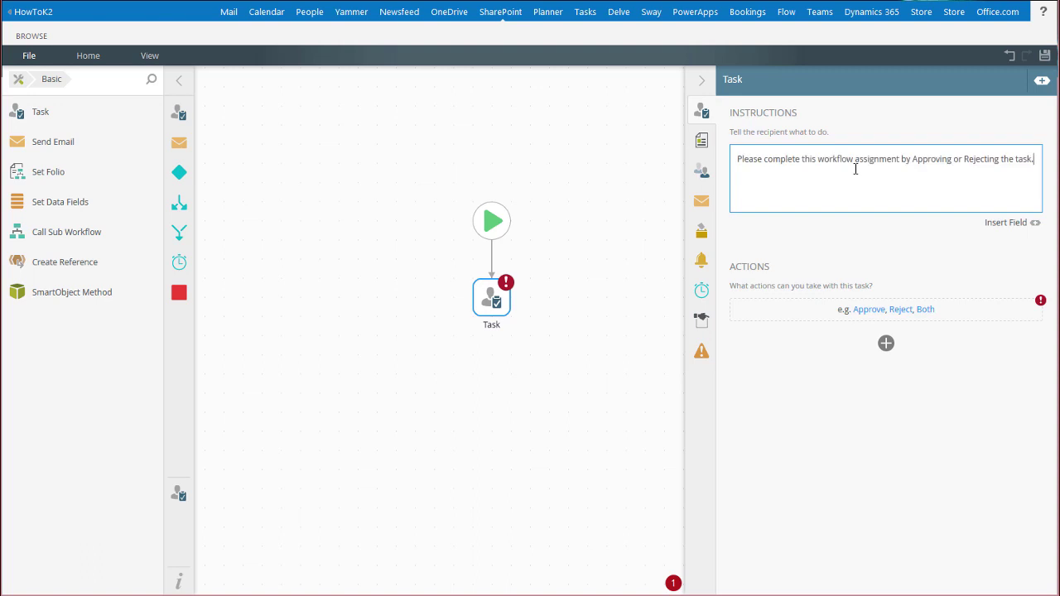
# Step: Add Approve and Reject actions, discard an extra 'More Info' action, and toggle their visibility
pyautogui.click(925, 309)
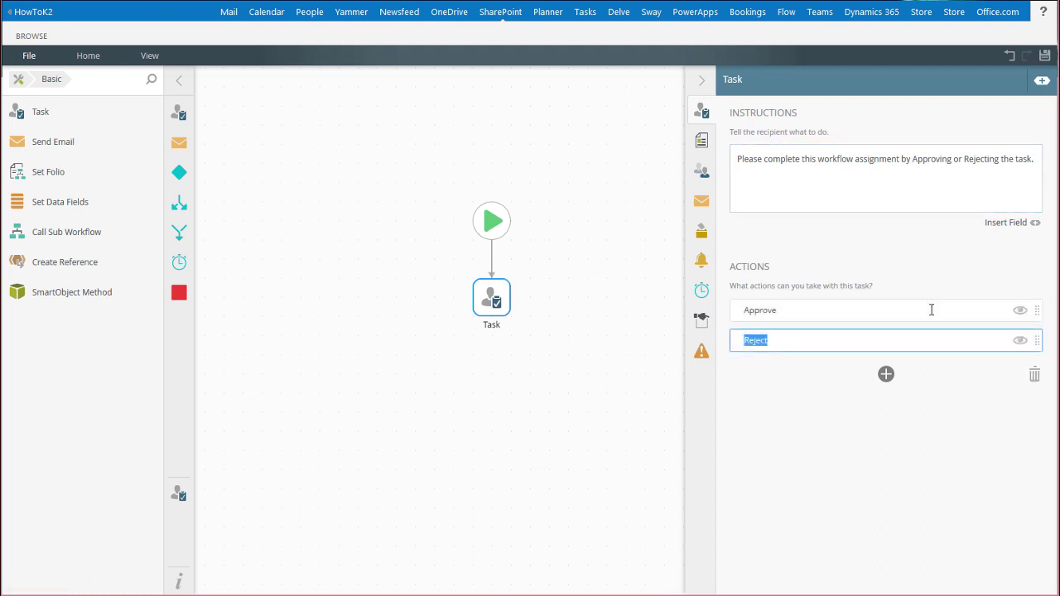
pyautogui.click(887, 375)
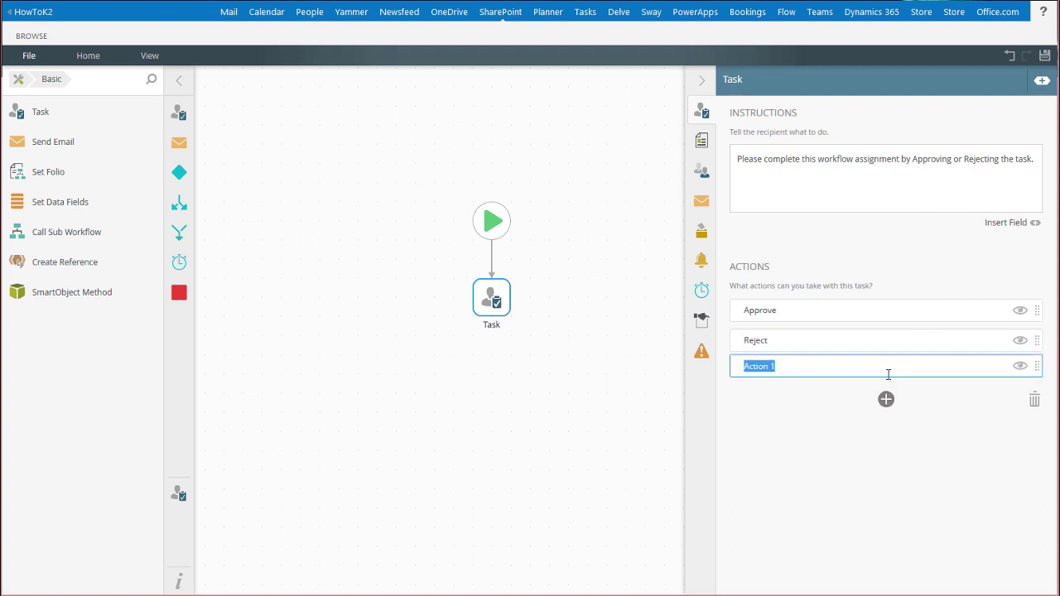
pyautogui.write('More')
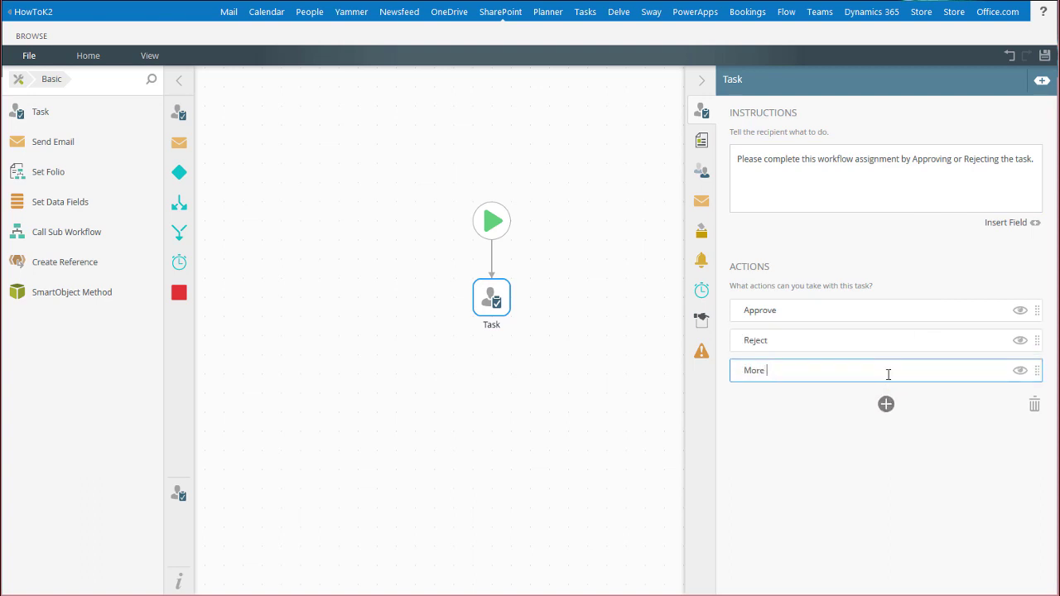
pyautogui.write(' Info')
pyautogui.moveTo(1037, 369); pyautogui.dragTo(1030, 405)
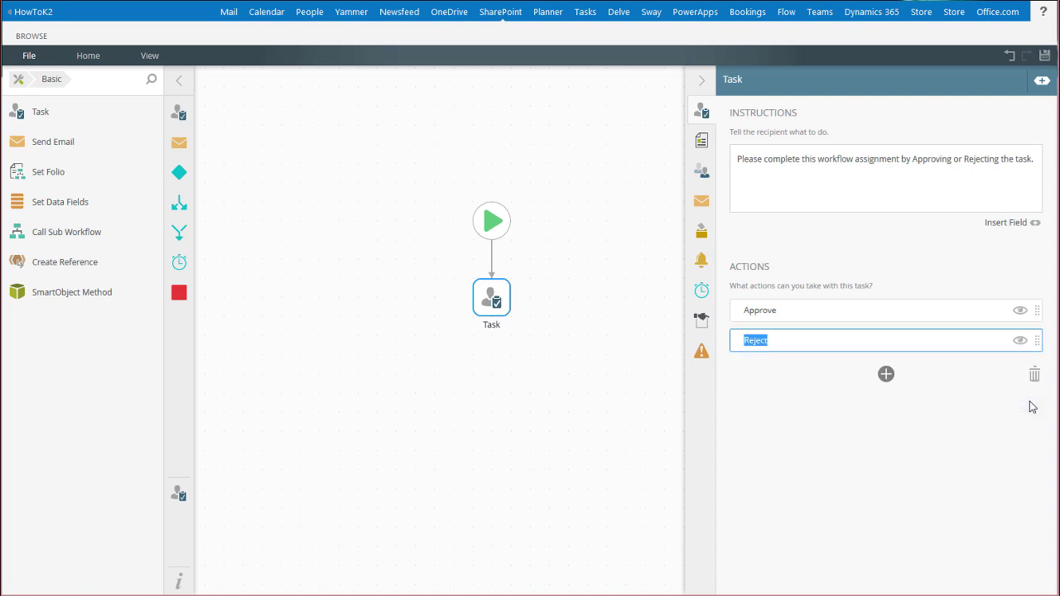
pyautogui.click(1021, 311)
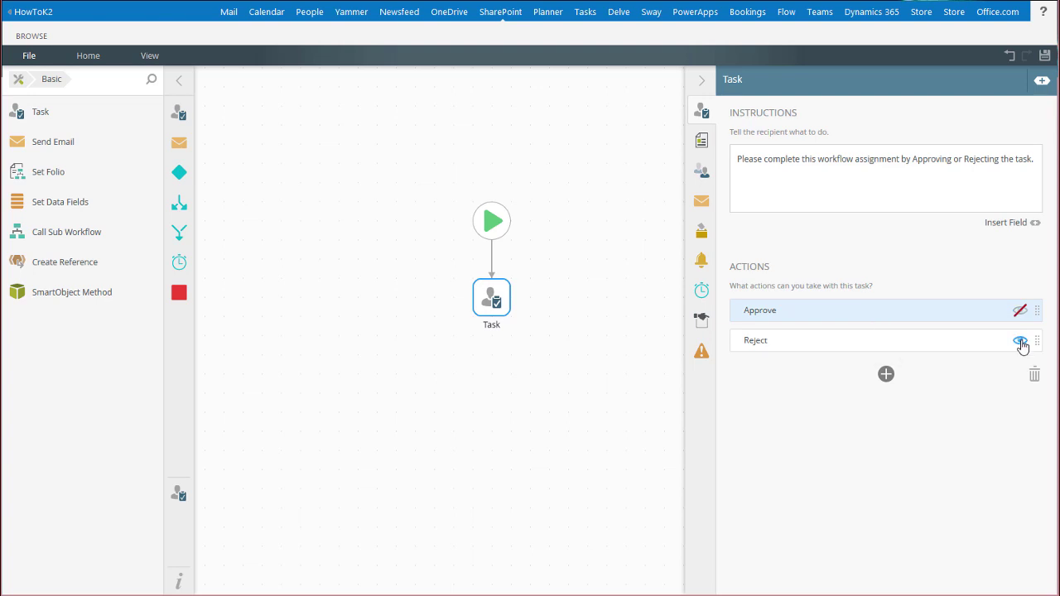
pyautogui.click(1020, 342)
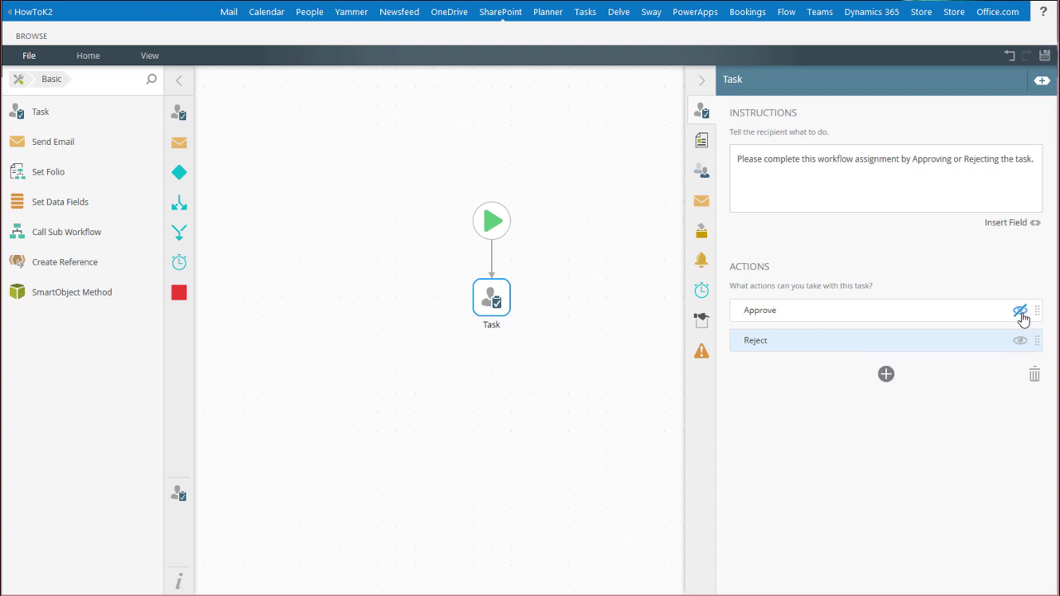
# Step: Toggle Approve's visibility again, then show the Form settings and the Form Type list
pyautogui.click(1021, 314)
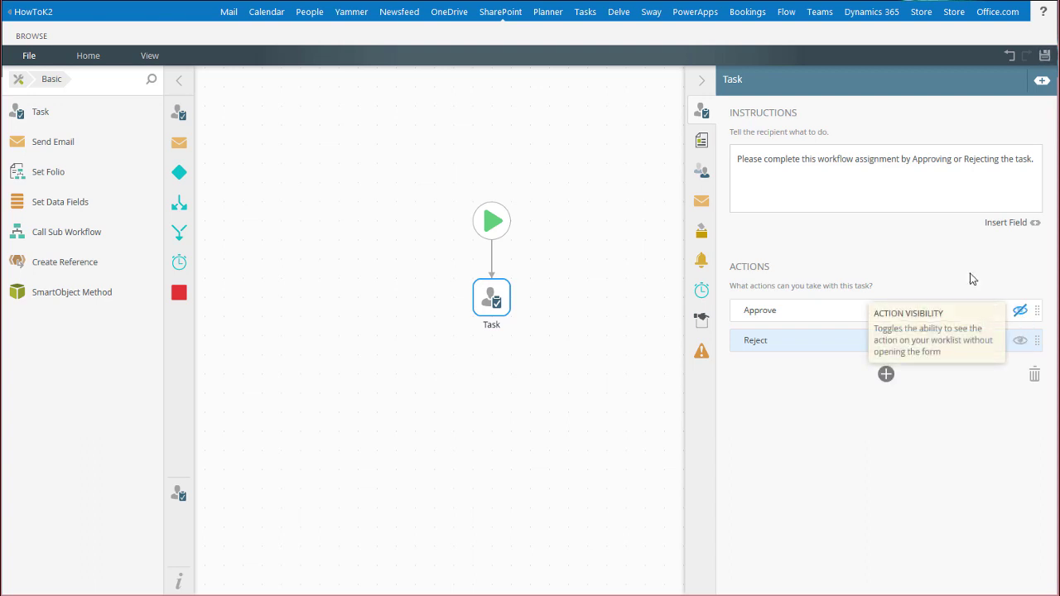
pyautogui.click(701, 142)
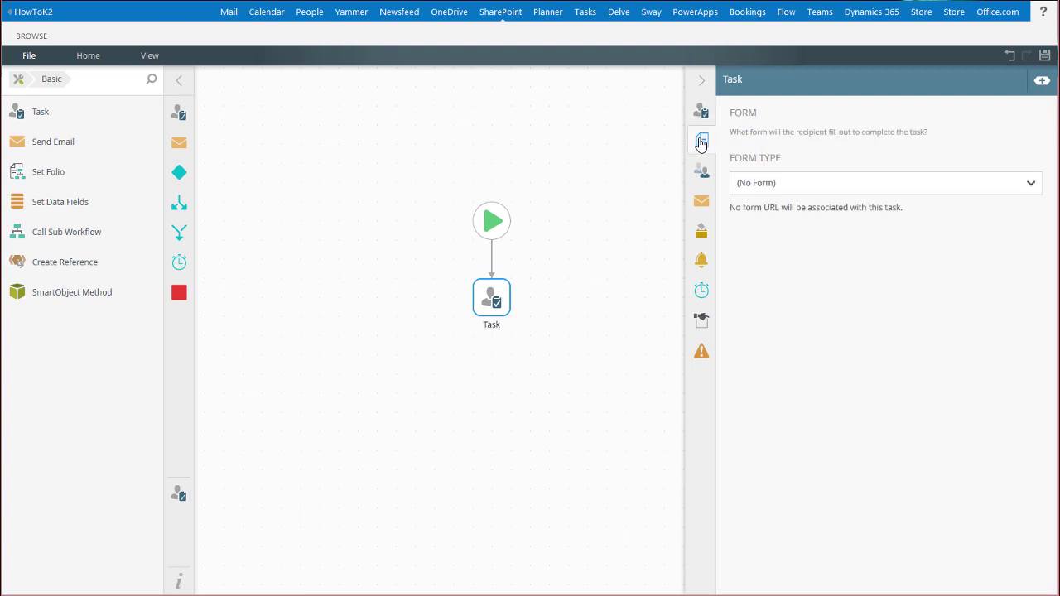
pyautogui.click(1032, 185)
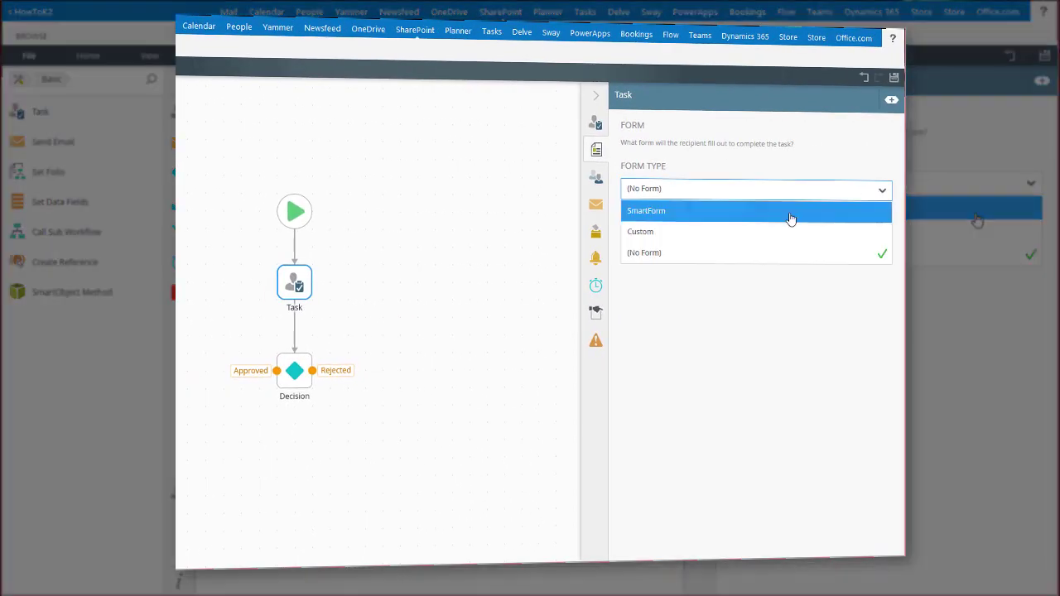
# Step: Choose SmartForm and pick Display Leave Request from SharePoint 2013 > howtok2 > Lists > Leave Request
pyautogui.click(911, 208)
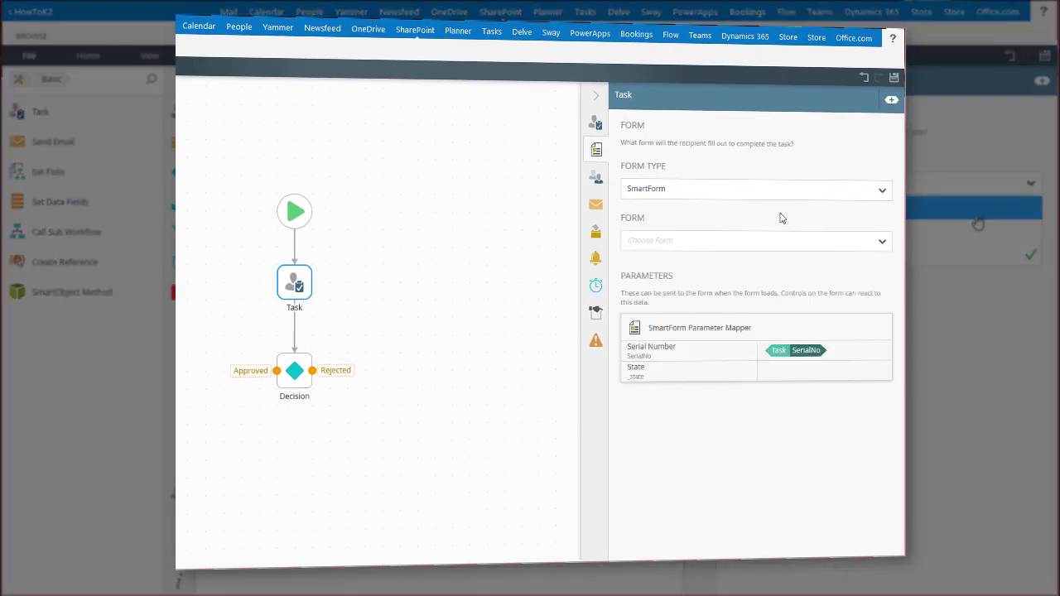
pyautogui.click(880, 242)
pyautogui.click(671, 287)
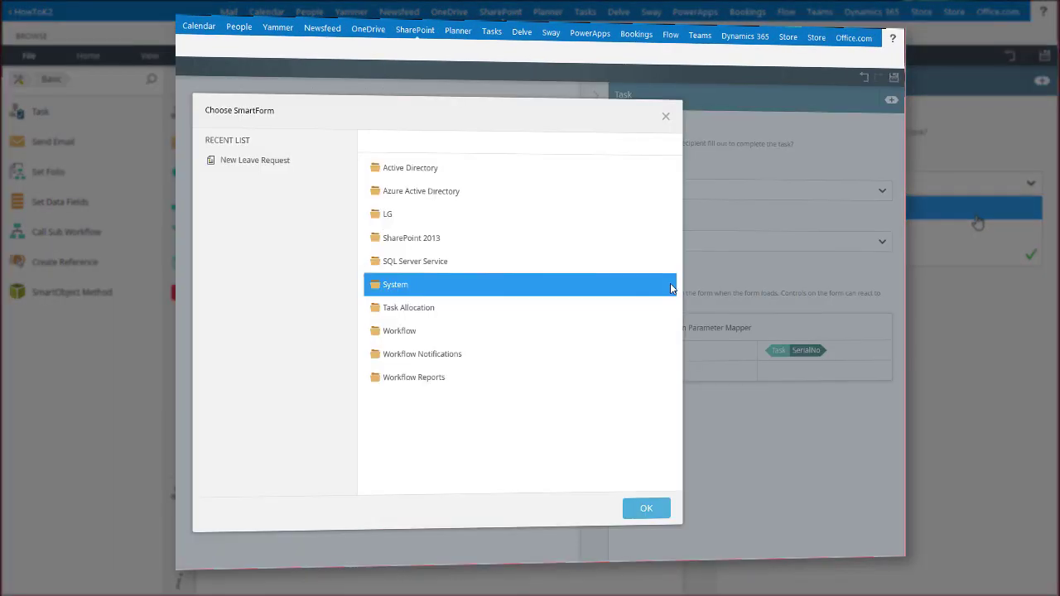
pyautogui.doubleClick(404, 238)
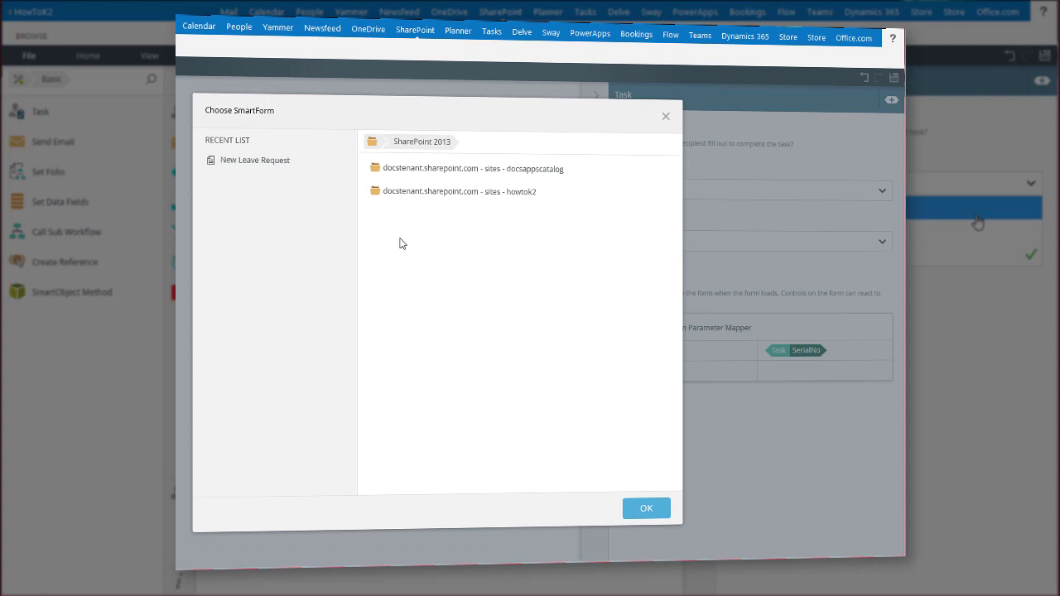
pyautogui.doubleClick(439, 196)
pyautogui.doubleClick(393, 171)
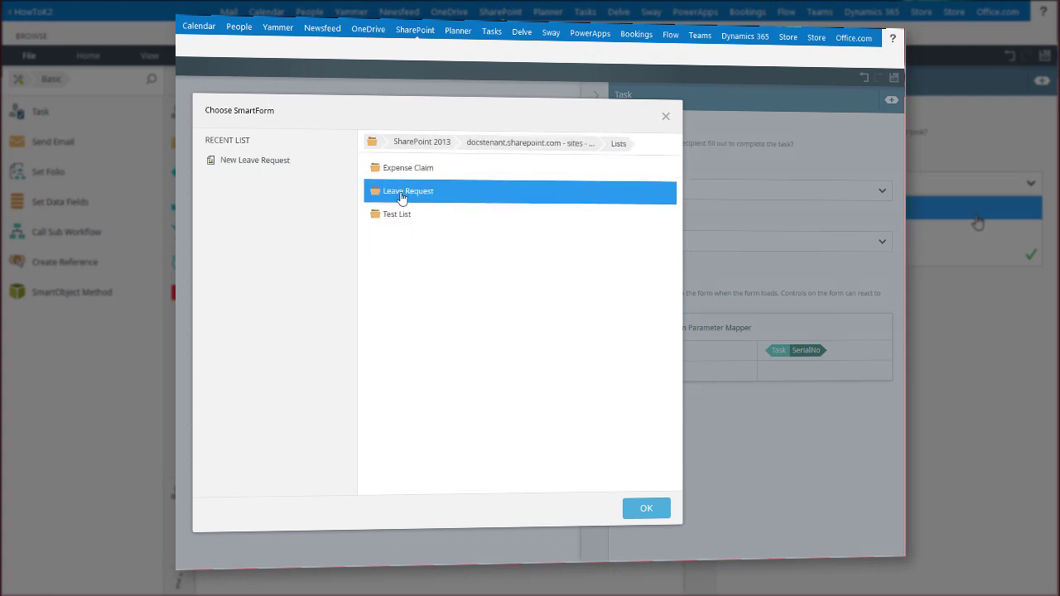
pyautogui.doubleClick(402, 198)
pyautogui.click(411, 171)
pyautogui.click(645, 507)
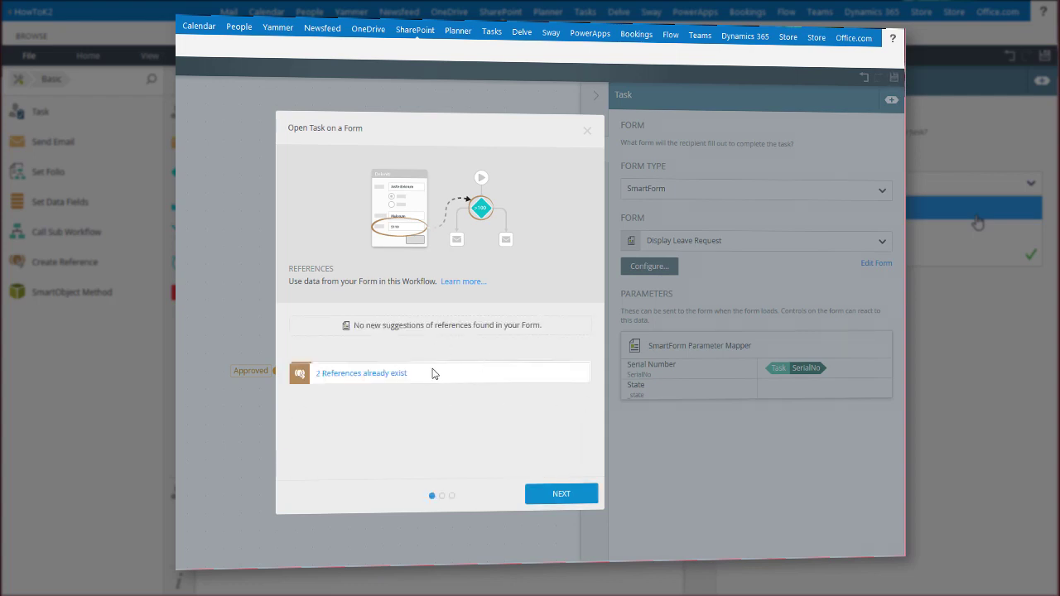
# Step: Choose 'Help me configure it' and advance to the new 'Workflow Task' state settings
pyautogui.click(415, 372)
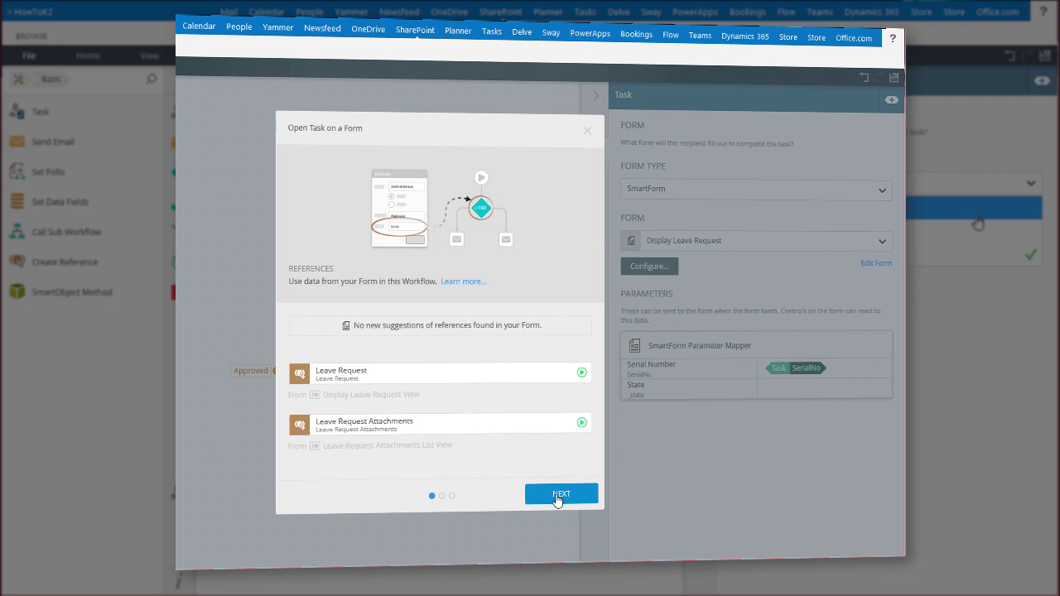
pyautogui.click(559, 495)
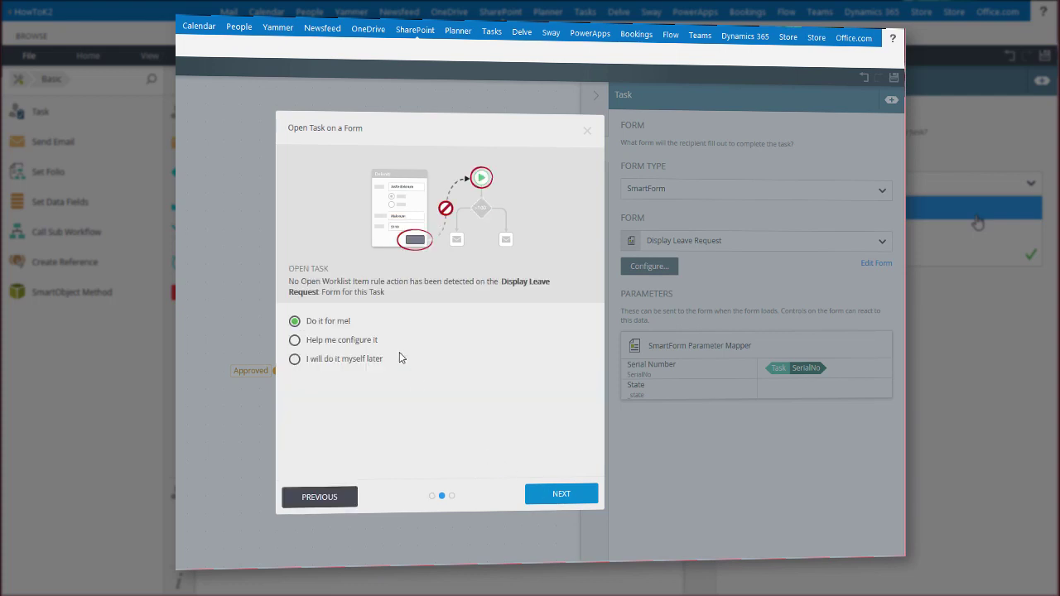
pyautogui.click(374, 344)
pyautogui.click(562, 495)
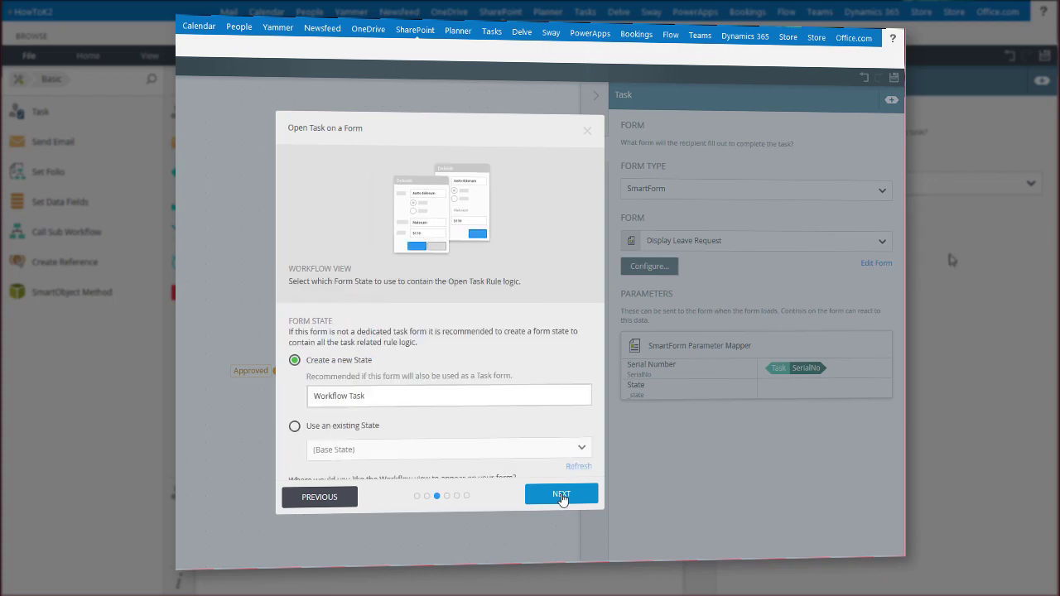
pyautogui.scroll(-1, 527, 432)
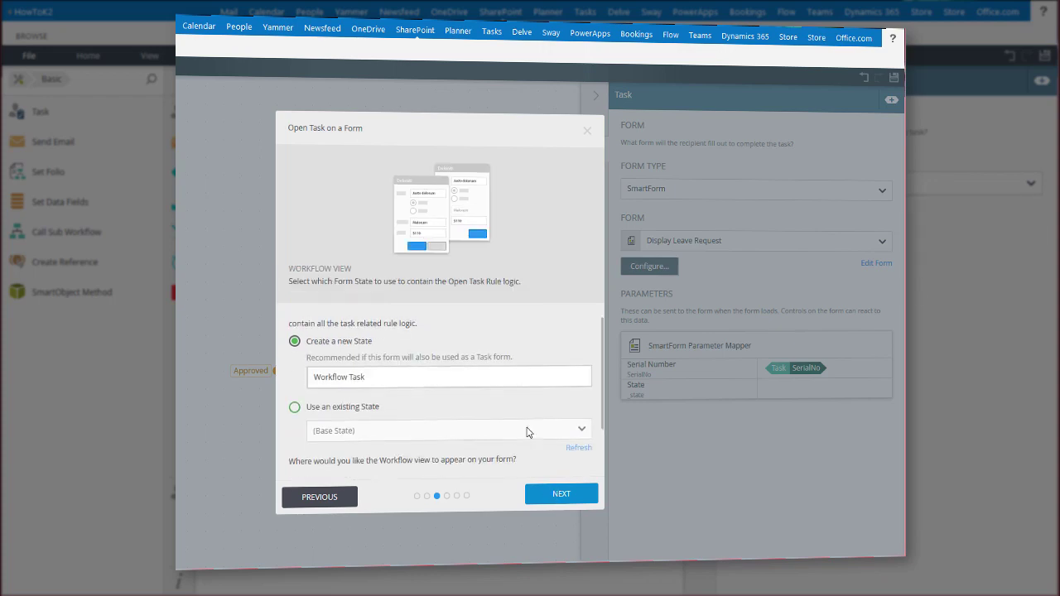
pyautogui.scroll(-2, 526, 432)
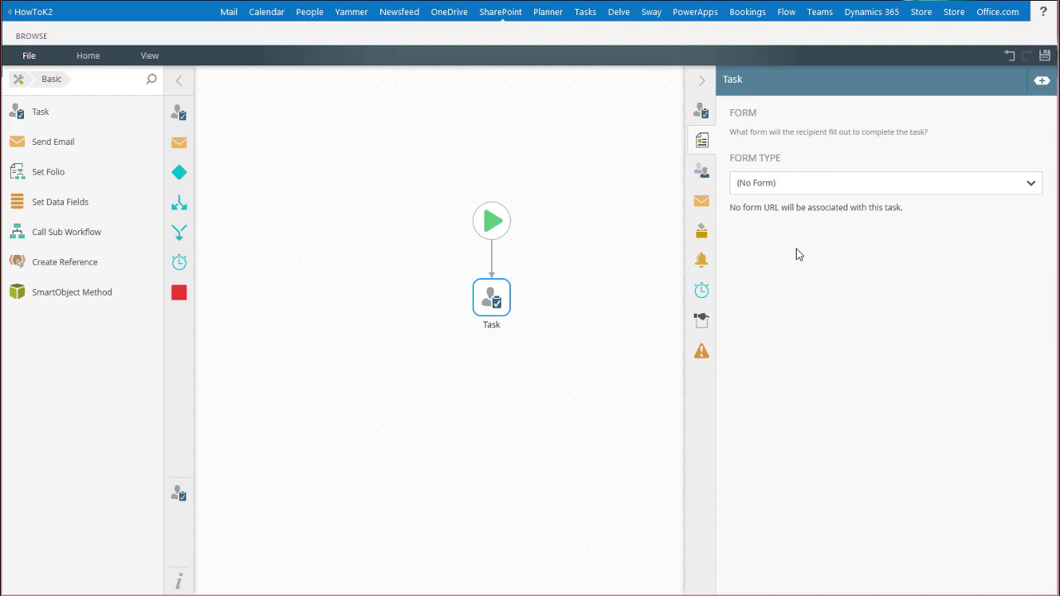
# Step: On the Recipients tab, add a second Originator recipient and review its choices
pyautogui.click(703, 173)
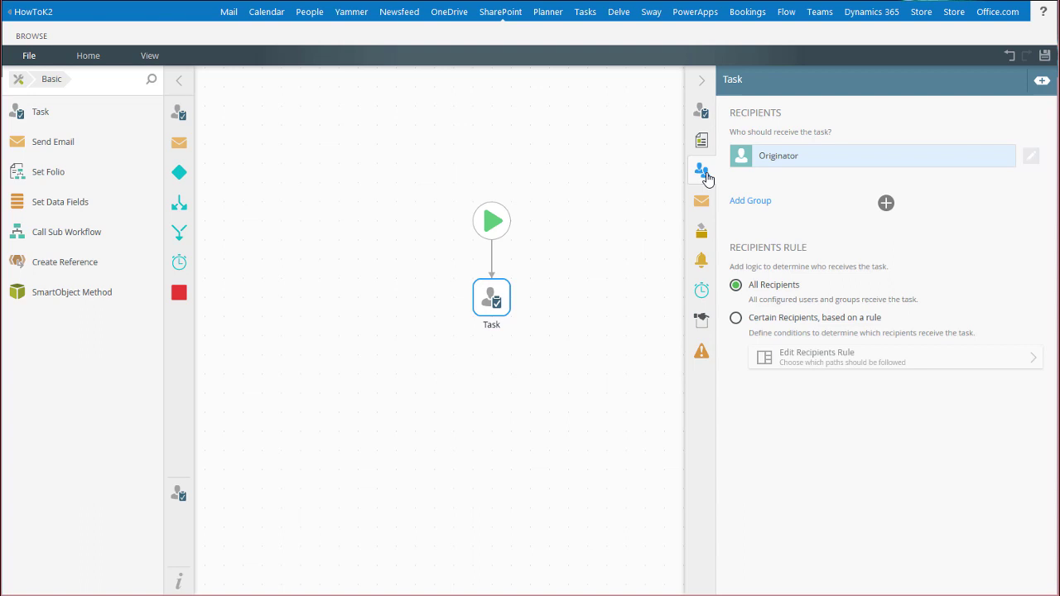
pyautogui.click(885, 203)
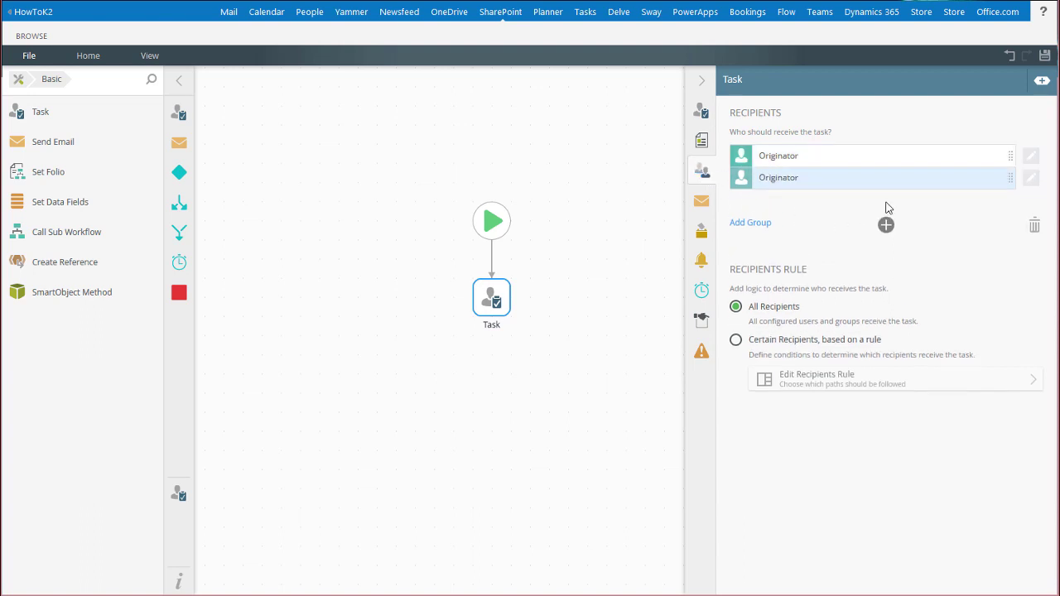
pyautogui.click(992, 187)
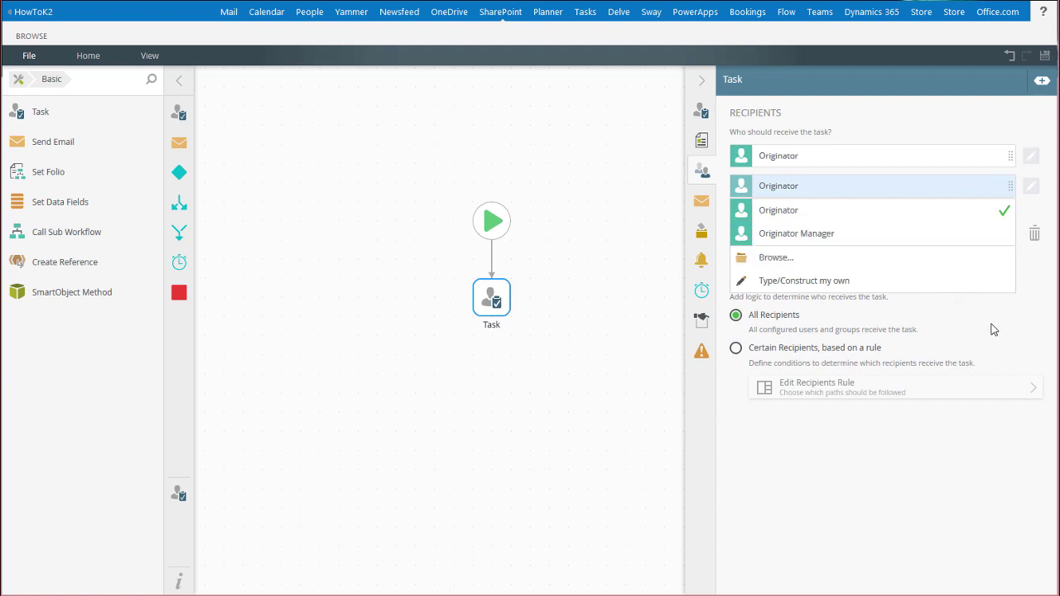
pyautogui.click(964, 308)
# Step: Add a 'Finance' group, then delete it and the extra Originator row
pyautogui.click(759, 233)
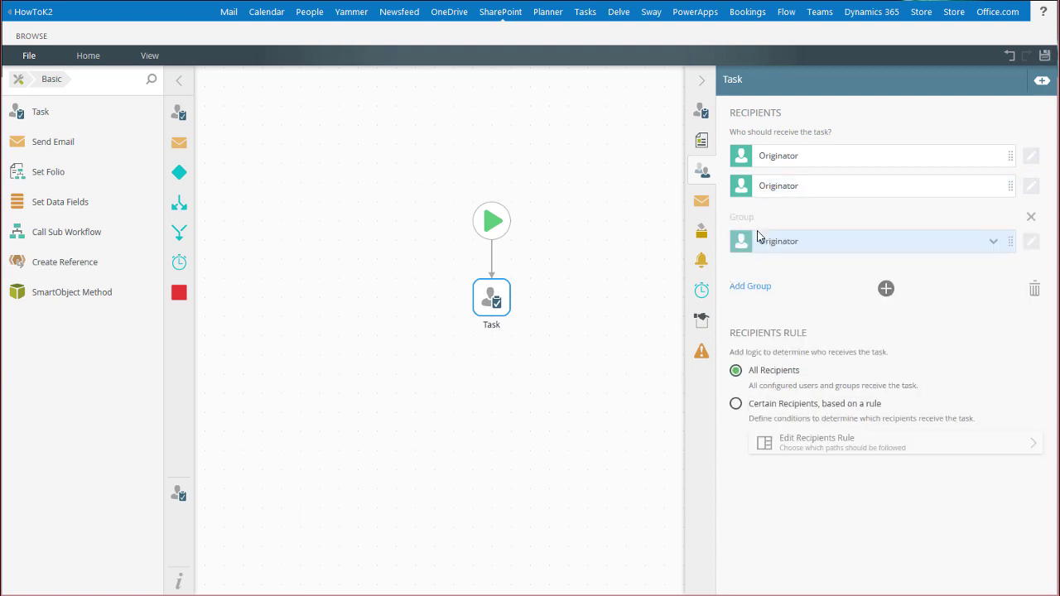
pyautogui.doubleClick(753, 216)
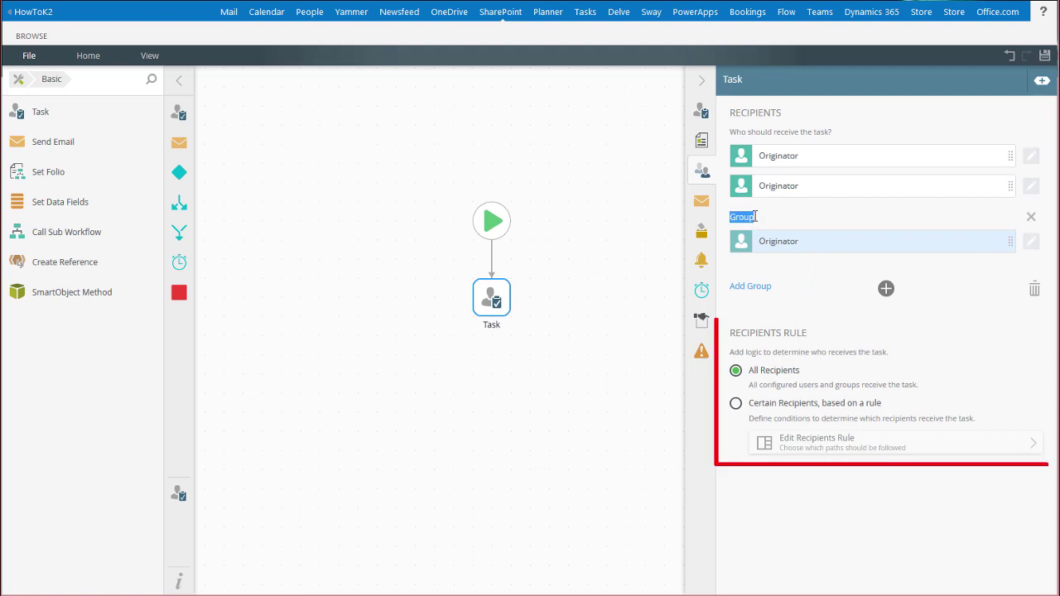
pyautogui.write('Finance')
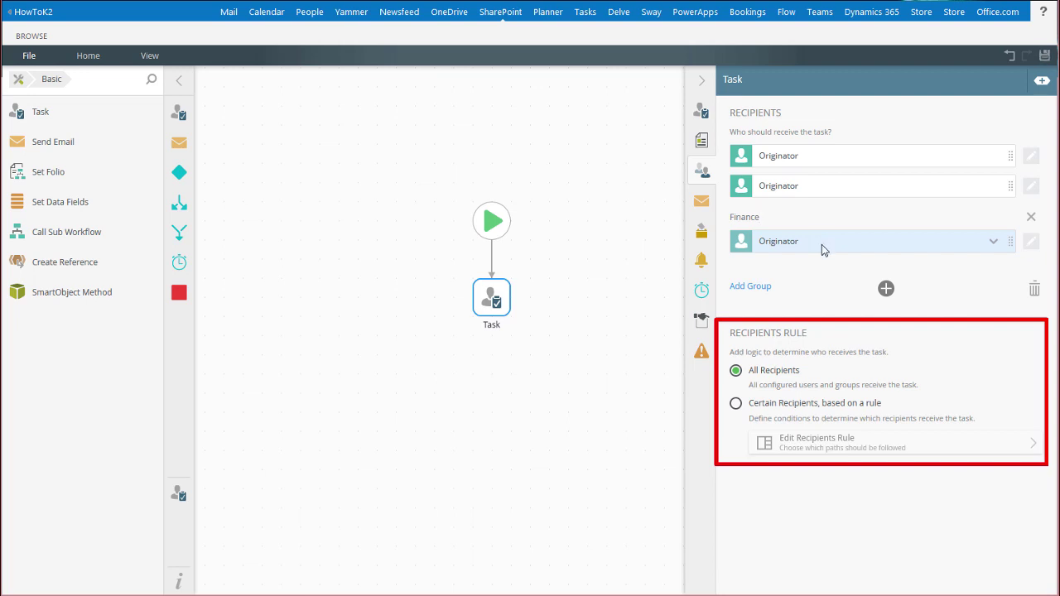
pyautogui.click(1032, 218)
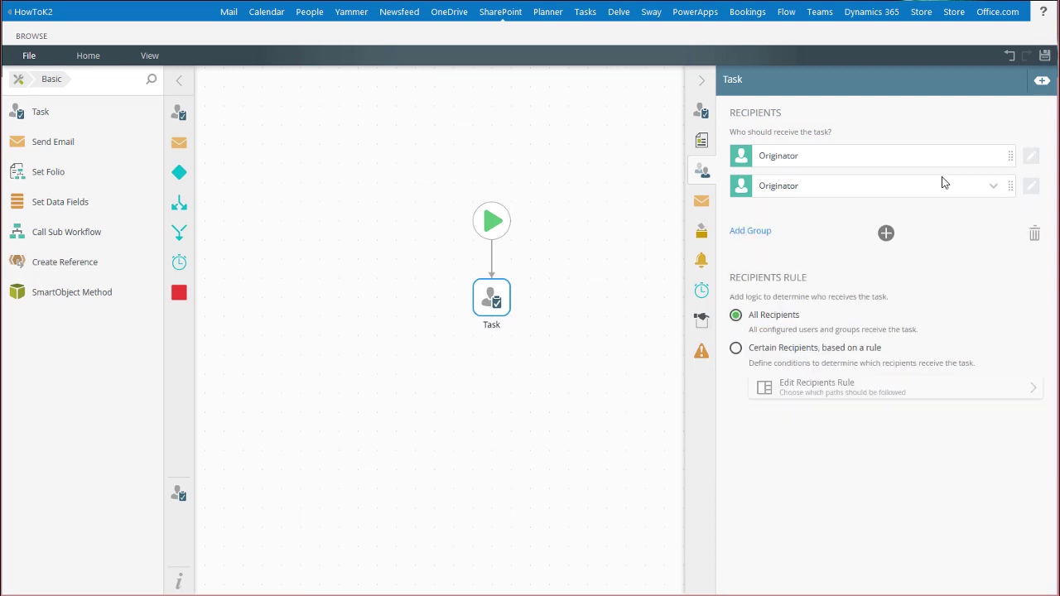
pyautogui.moveTo(1008, 185); pyautogui.dragTo(1034, 231)
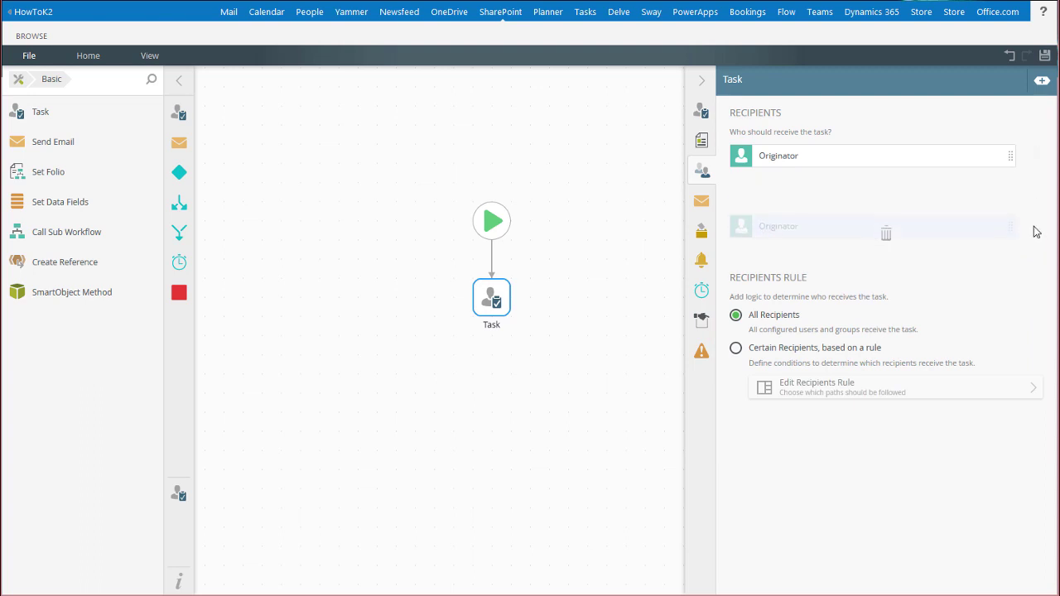
# Step: Enable Customize Notification and paste 'Leave Request Approval for:' as the email subject
pyautogui.click(706, 206)
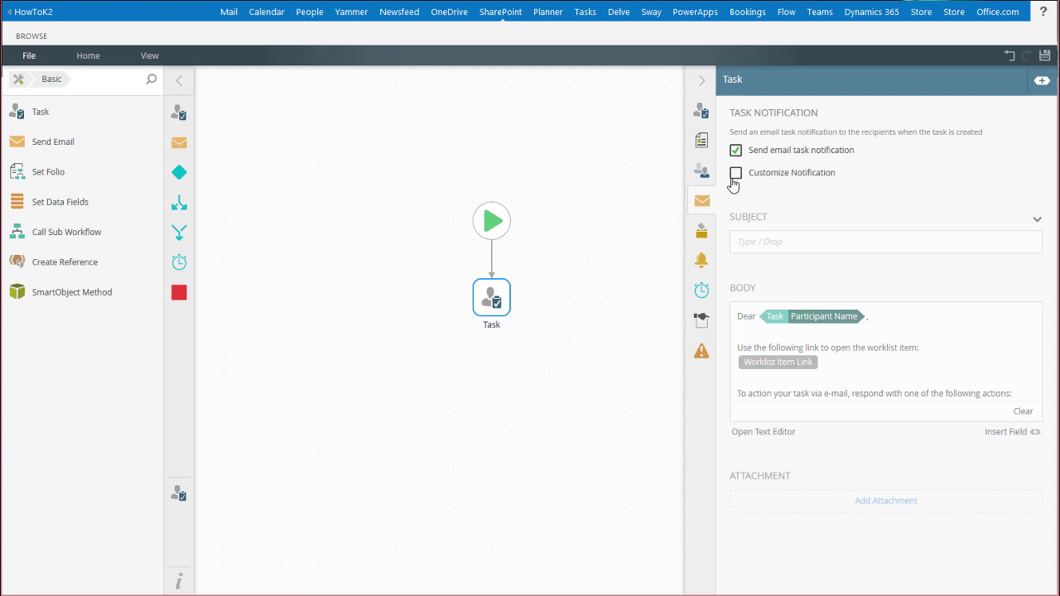
pyautogui.click(736, 172)
pyautogui.click(778, 242)
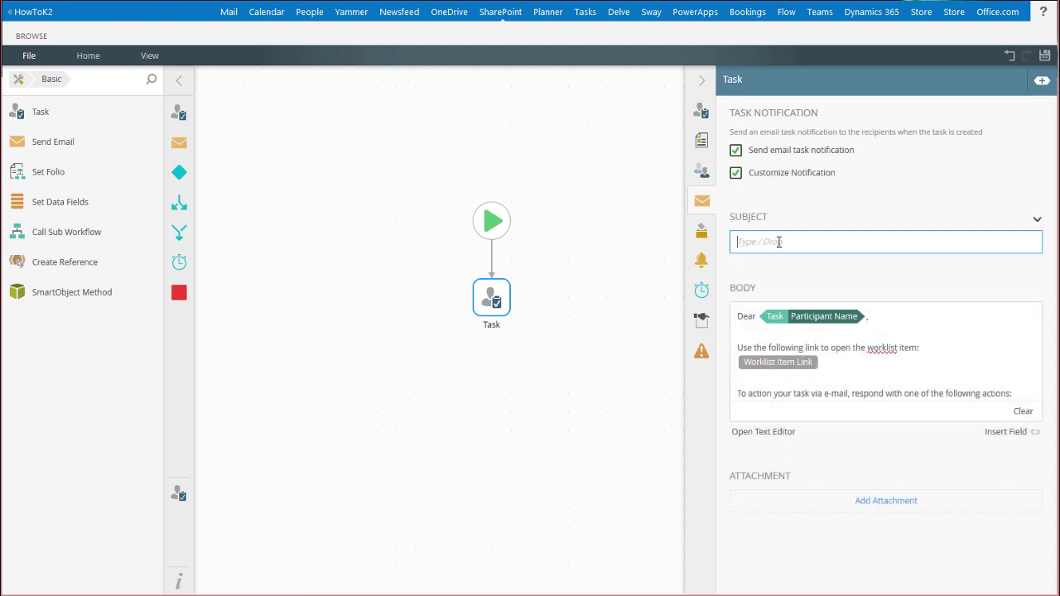
pyautogui.write('Leave Request Approval for:')
pyautogui.hotkey('ctrl', 'a')
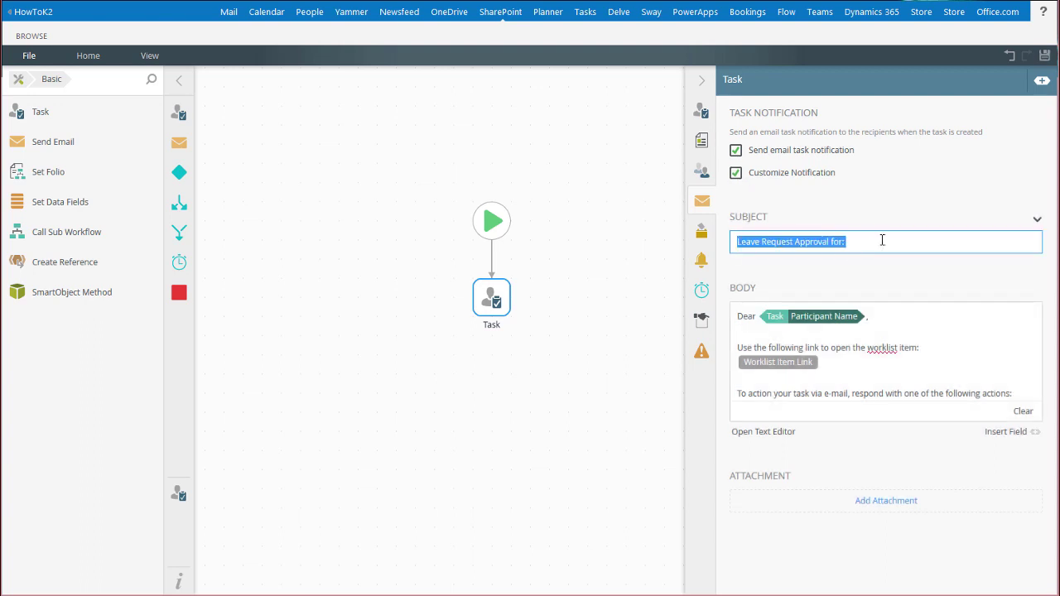
pyautogui.click(883, 241)
# Step: Append the Leave Request Created By field to the subject and add an attachment slot
pyautogui.click(1042, 82)
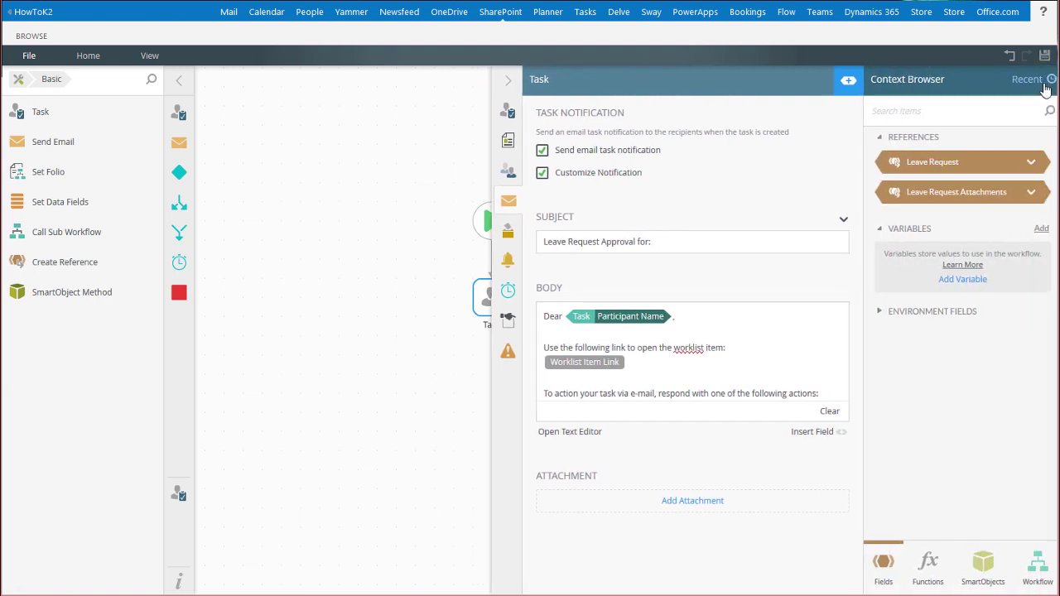
pyautogui.click(1031, 166)
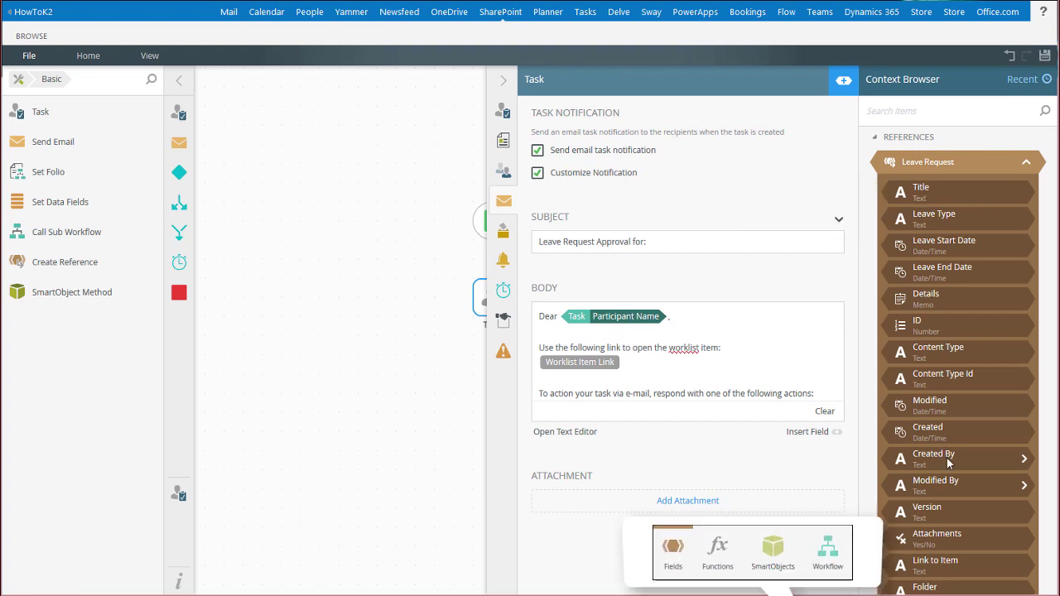
pyautogui.moveTo(948, 462); pyautogui.dragTo(740, 267)
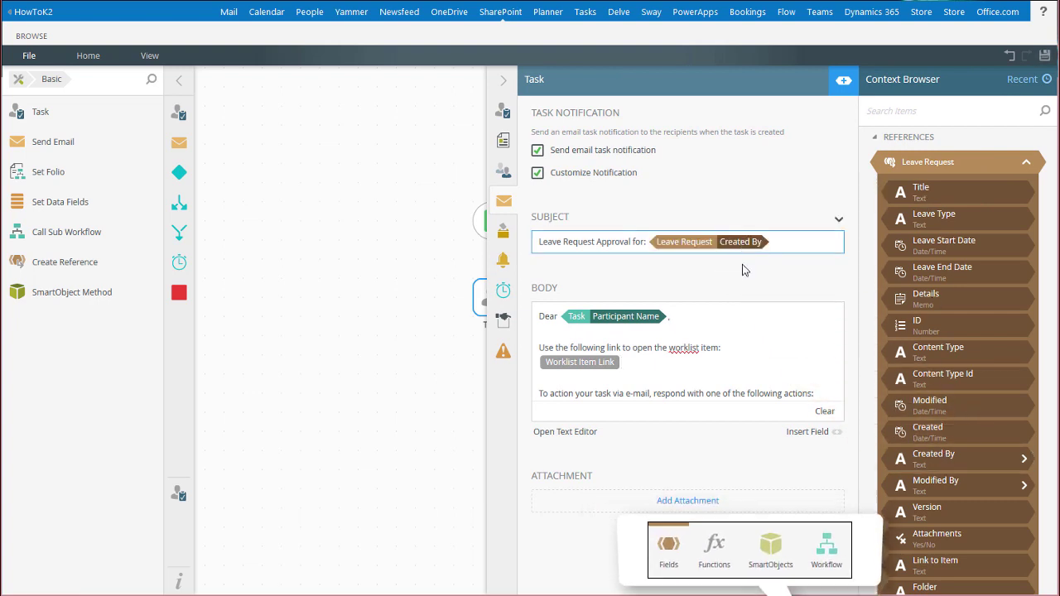
pyautogui.click(694, 502)
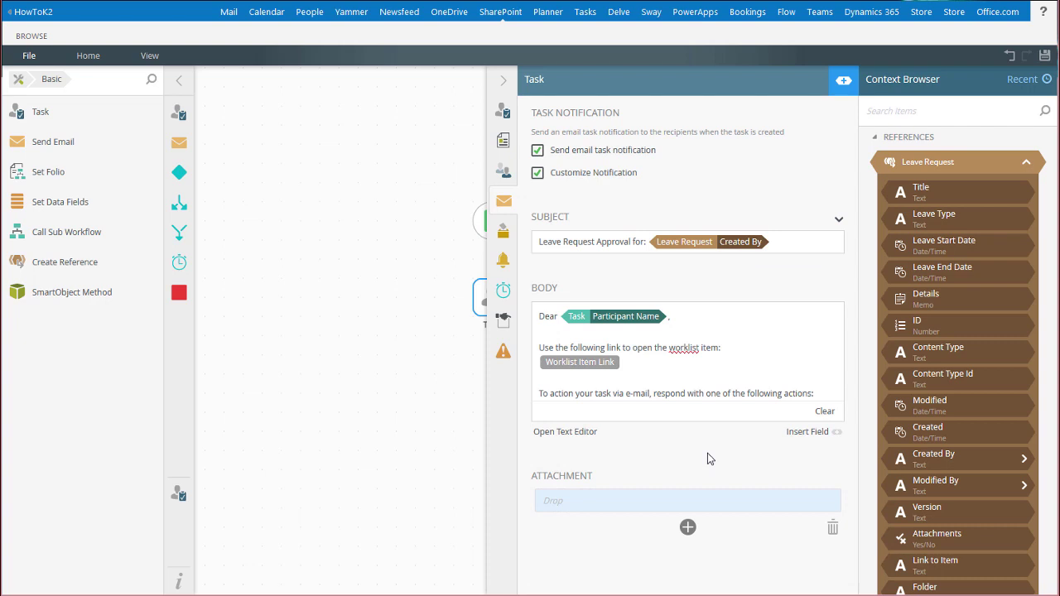
# Step: Set the Task Result rule to Custom and open its voting rule and options
pyautogui.click(504, 234)
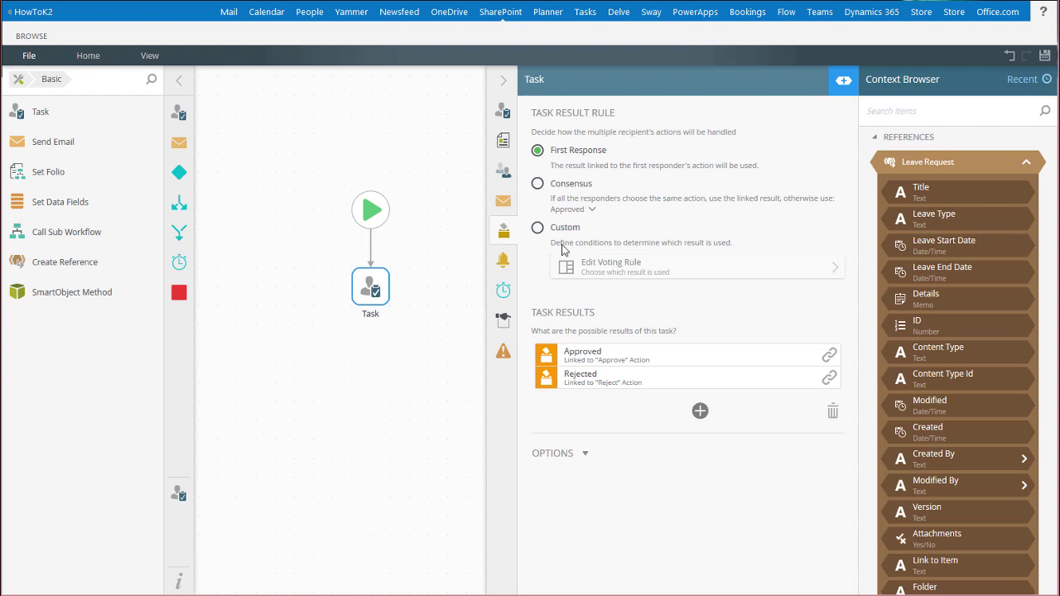
pyautogui.click(841, 82)
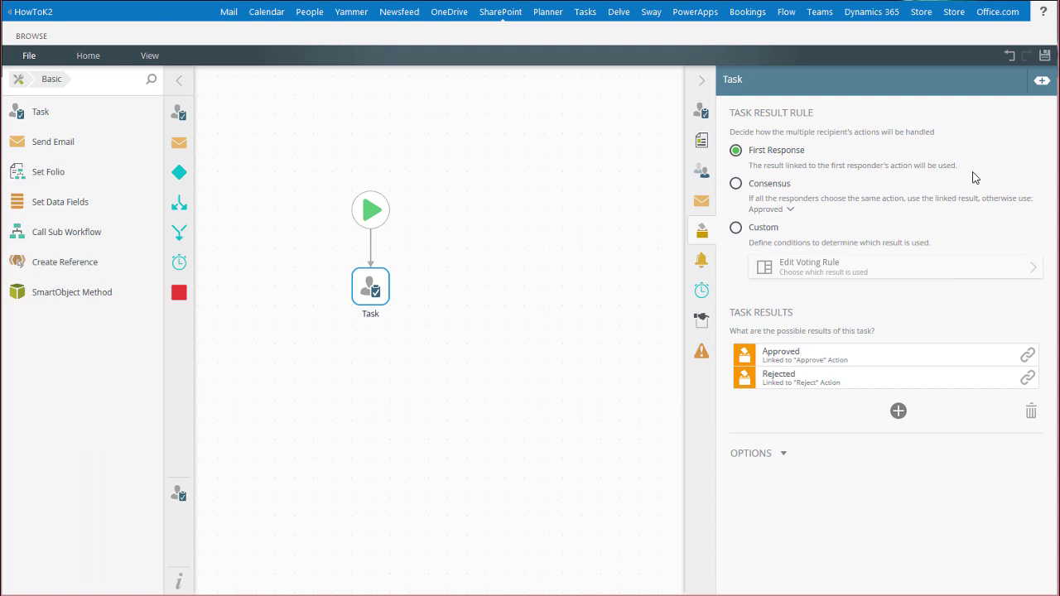
pyautogui.click(735, 228)
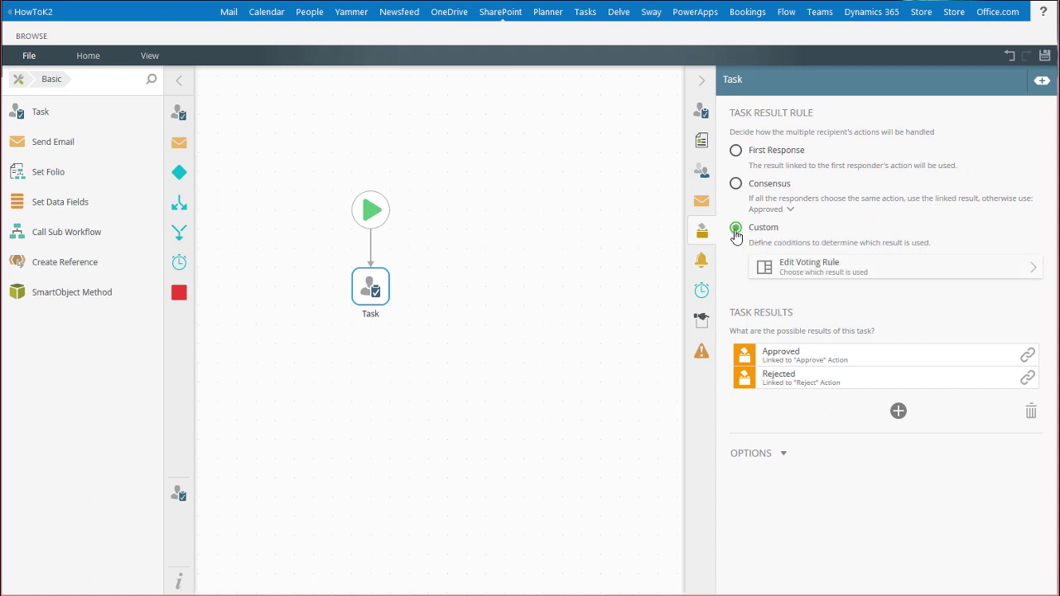
pyautogui.click(871, 277)
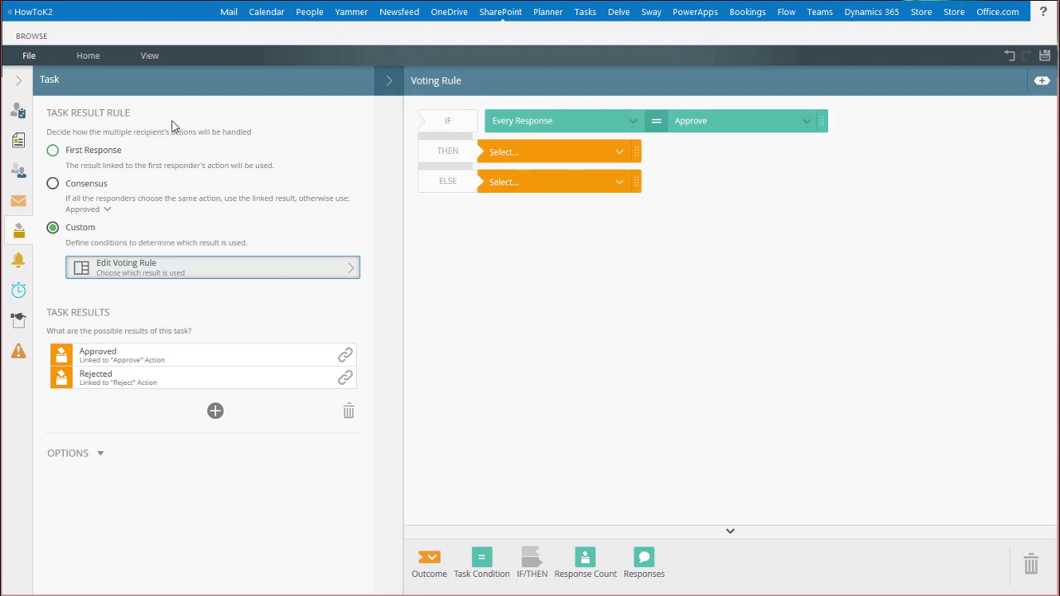
pyautogui.click(97, 456)
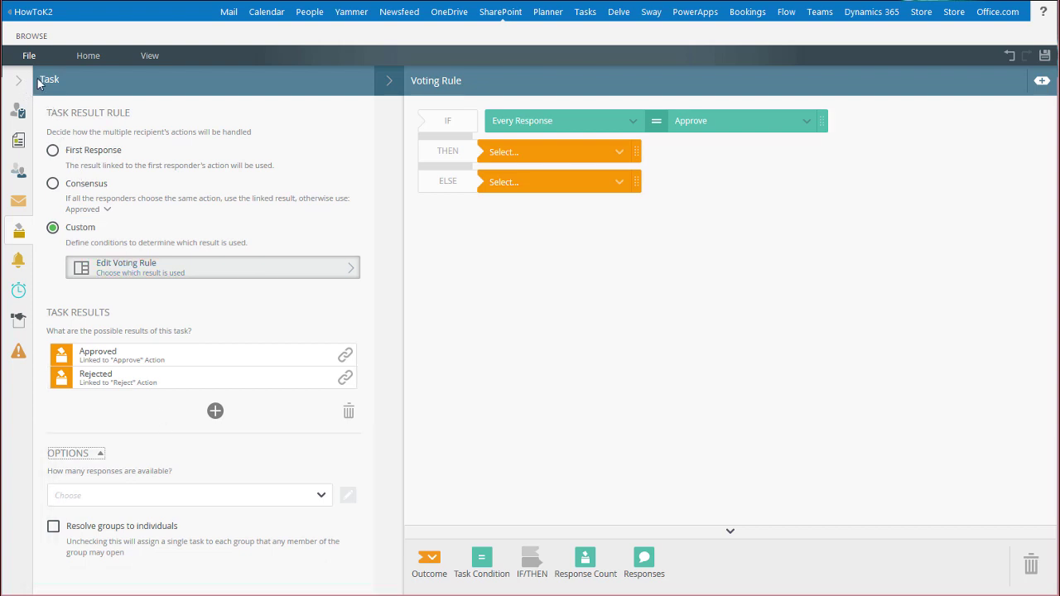
# Step: On the Reminders tab, try an Email Reminder, then add a Redirect to Others reminder
pyautogui.click(386, 83)
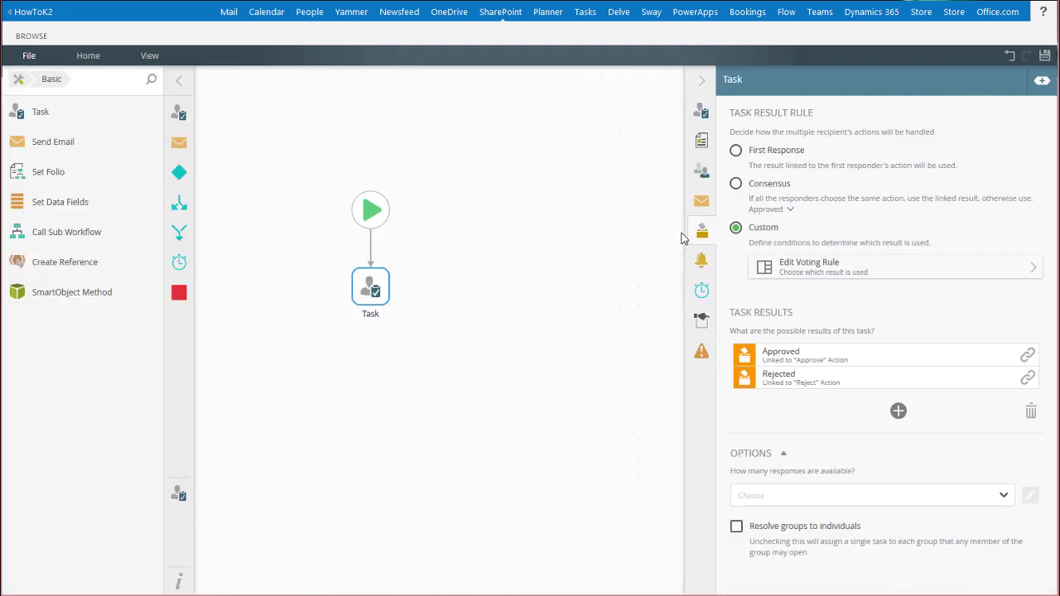
pyautogui.click(702, 261)
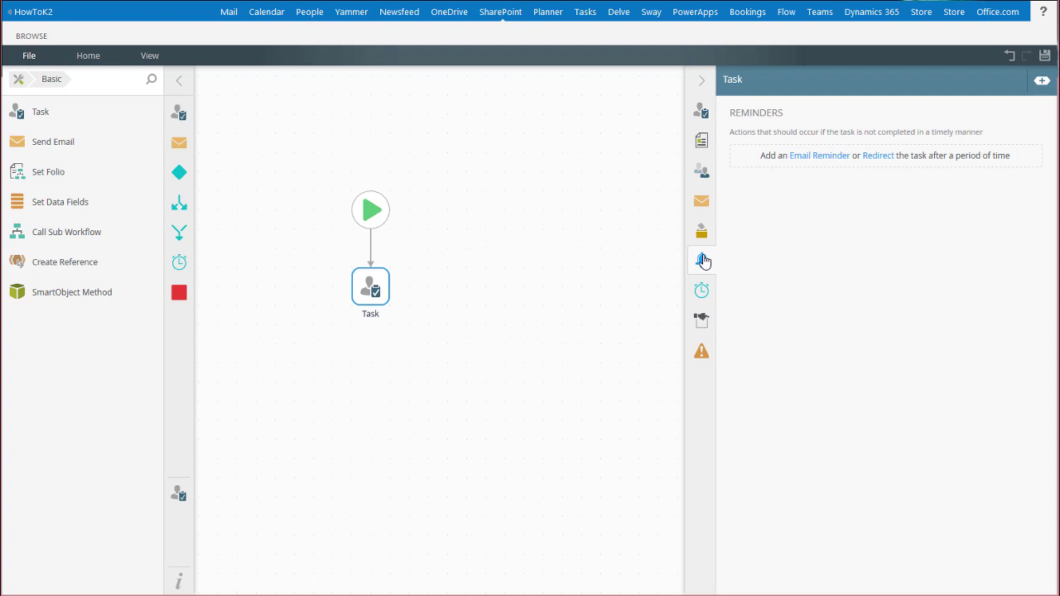
pyautogui.click(821, 159)
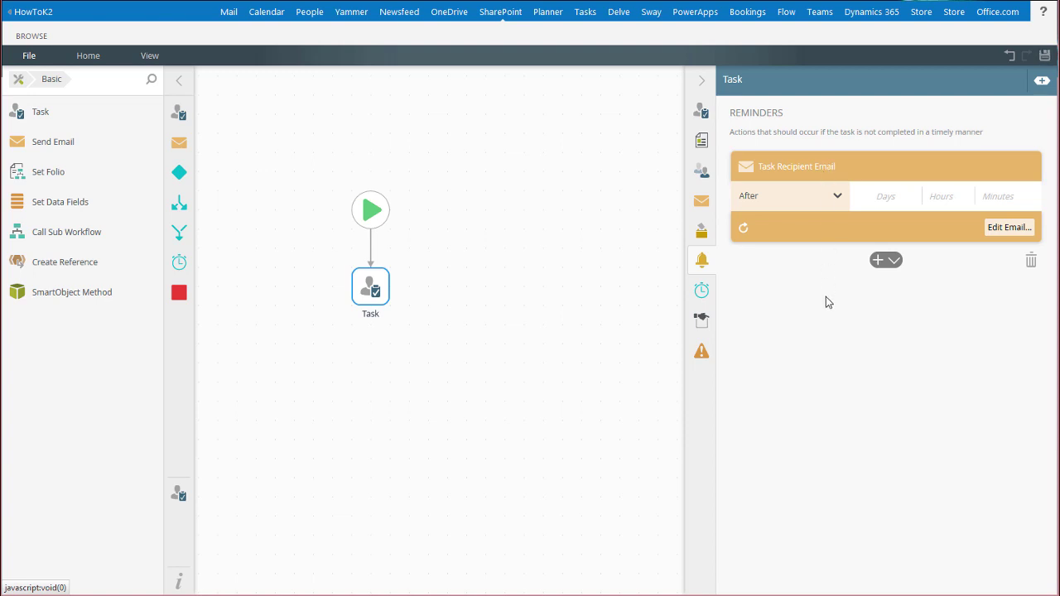
pyautogui.click(1004, 232)
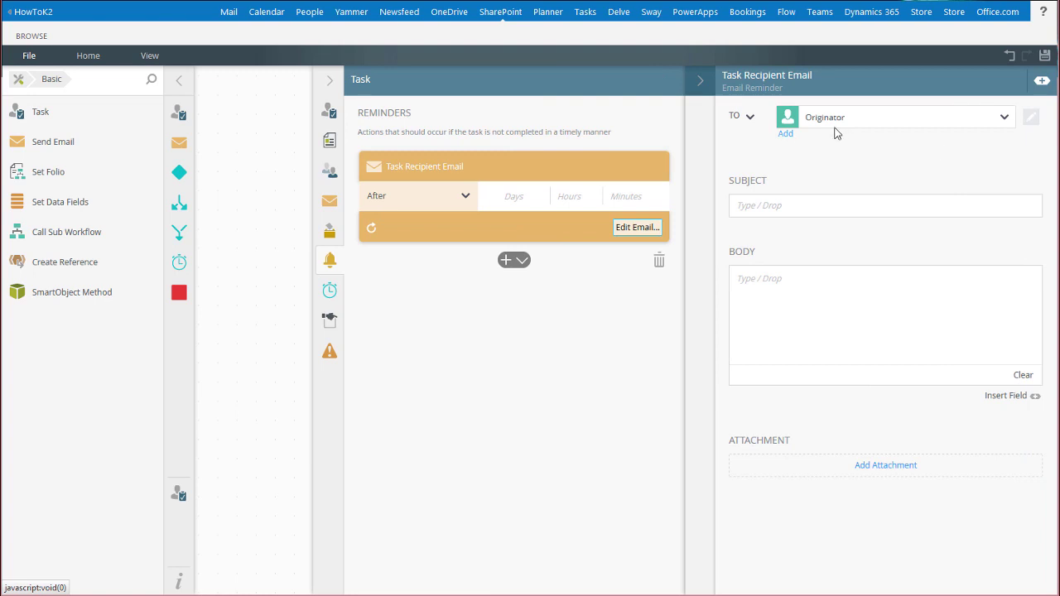
pyautogui.click(697, 87)
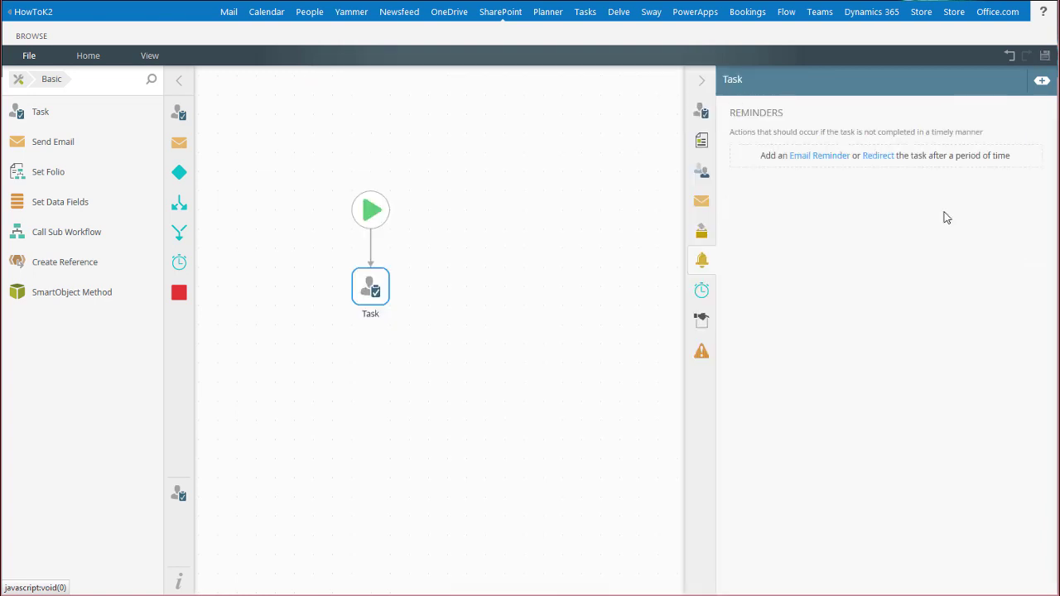
pyautogui.click(886, 157)
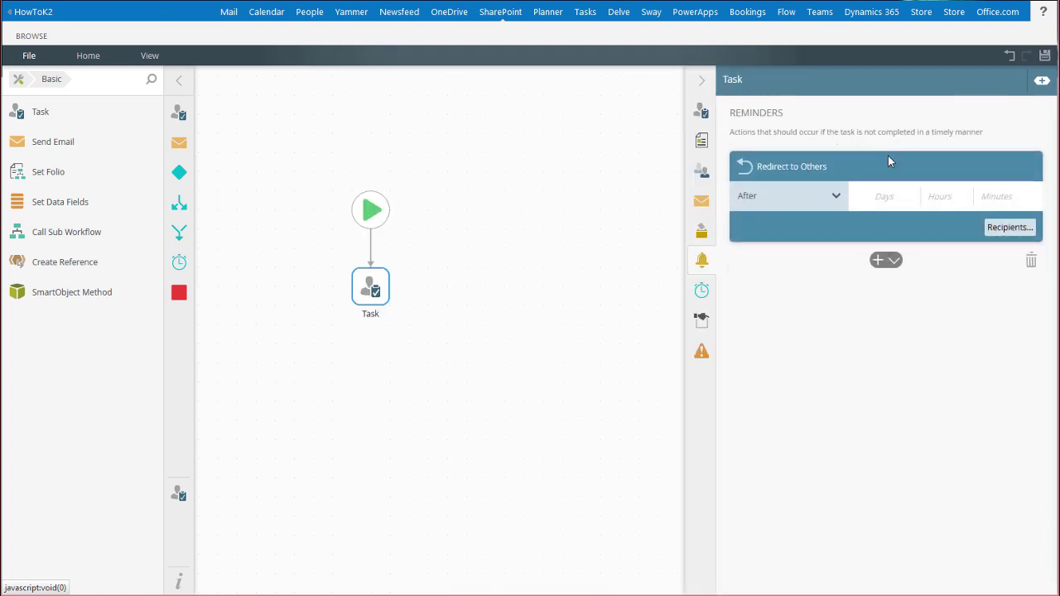
# Step: Show the Task's deadline settings, leaving No Deadline with Expire on Deadline outcome behavior
pyautogui.click(702, 291)
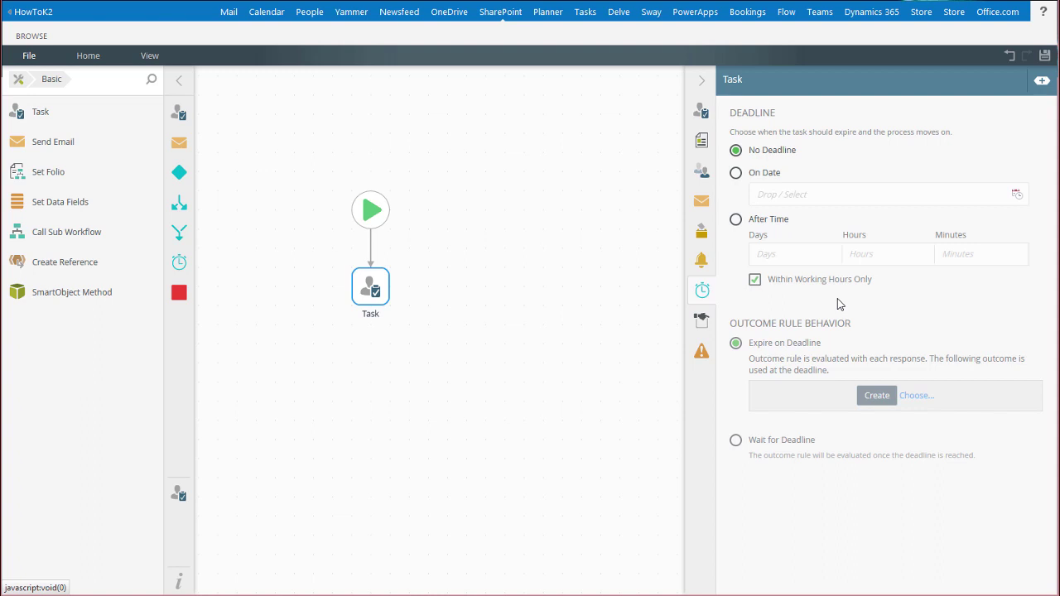
pyautogui.click(1042, 81)
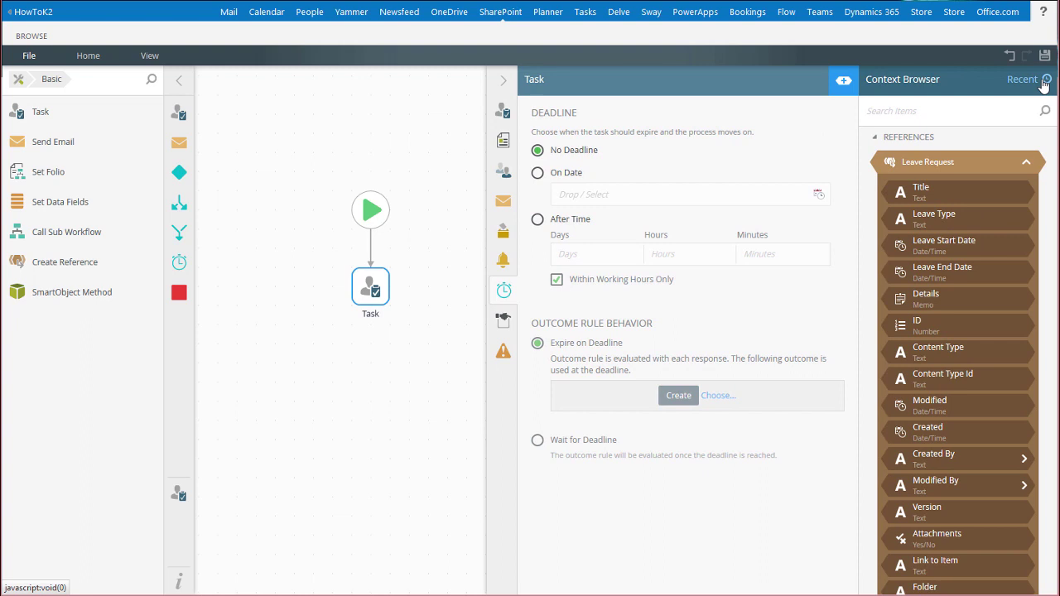
pyautogui.click(844, 81)
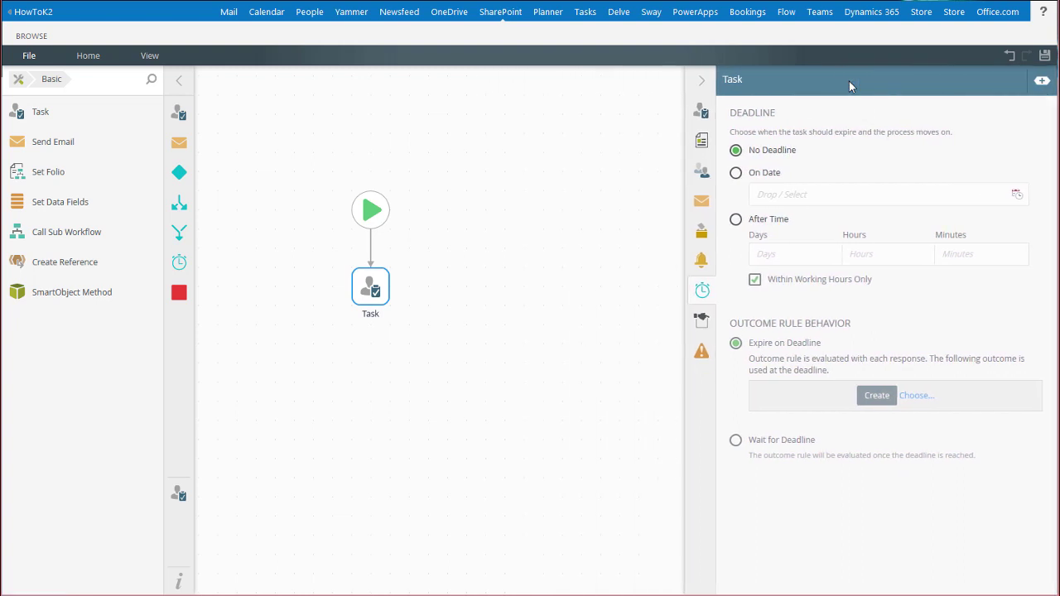
# Step: In the Task's General settings, turn Show Label off and back on
pyautogui.click(700, 323)
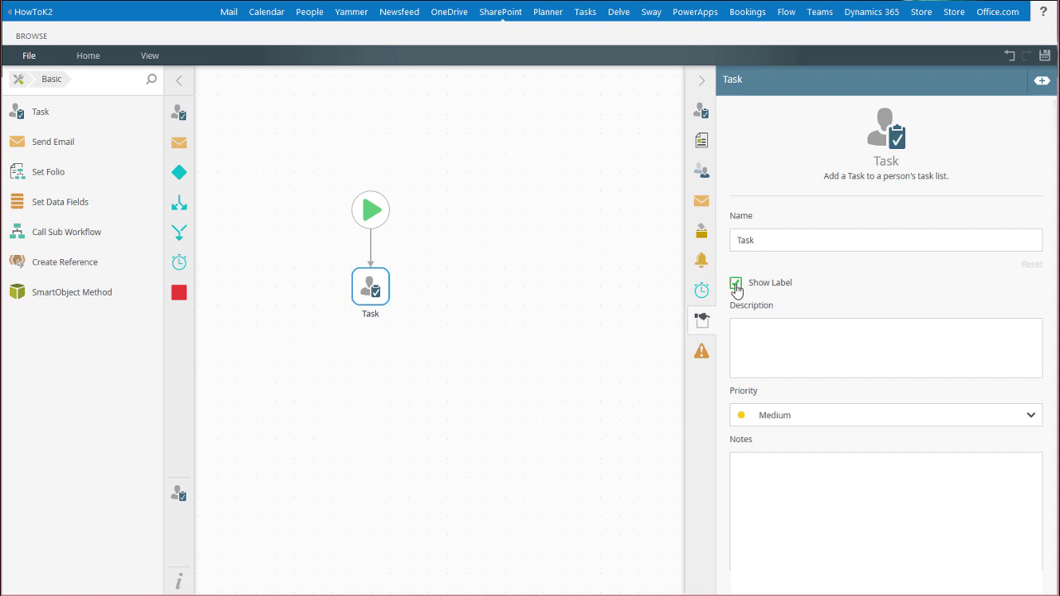
pyautogui.click(735, 284)
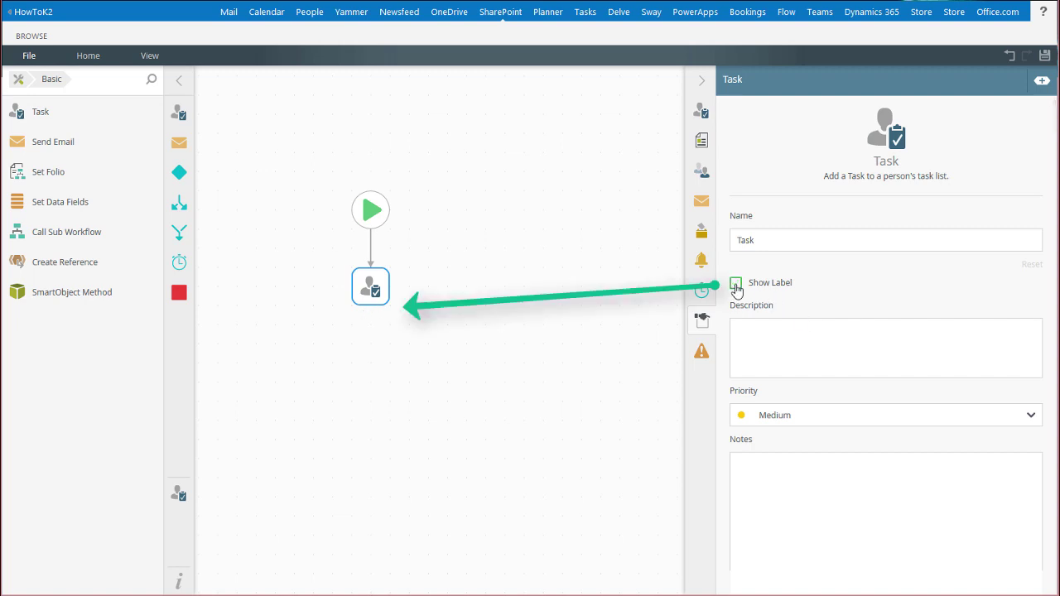
pyautogui.click(736, 285)
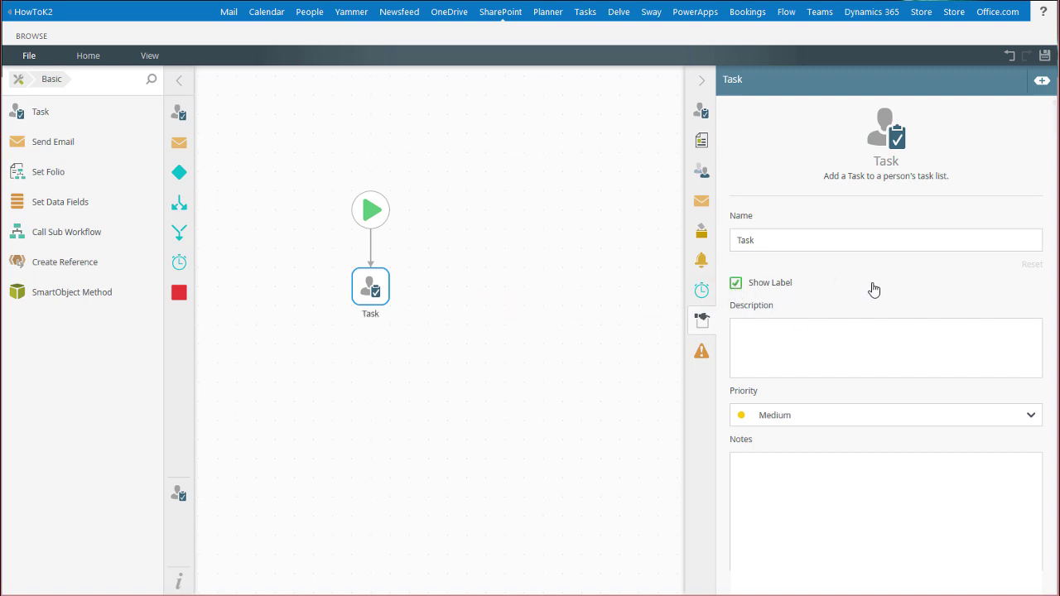
# Step: Add the note 'See design documentation' to the Task, then view its Unhandled Exceptions settings
pyautogui.click(868, 482)
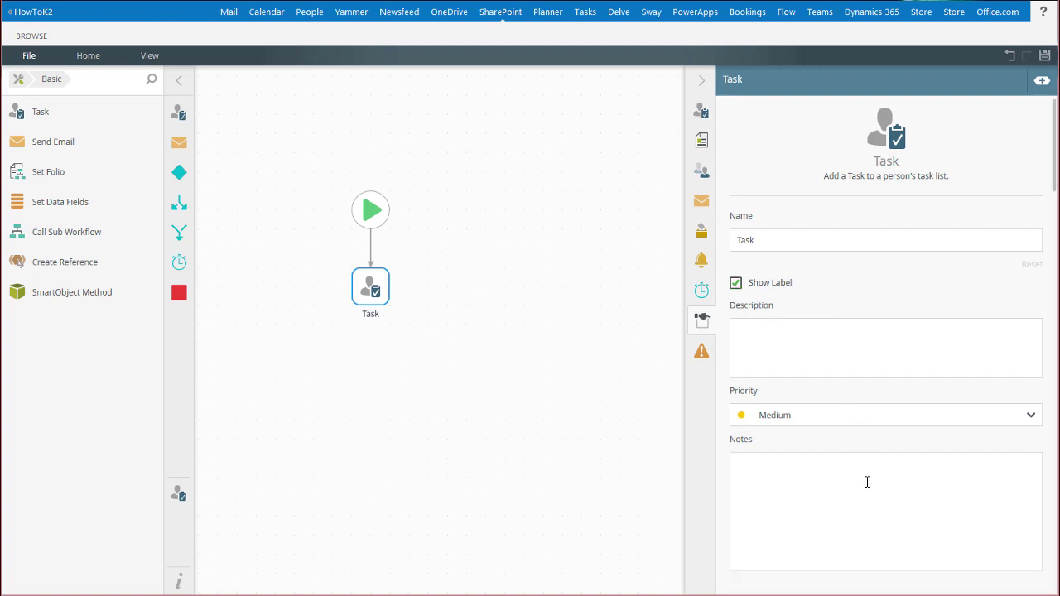
pyautogui.write('See design documentation')
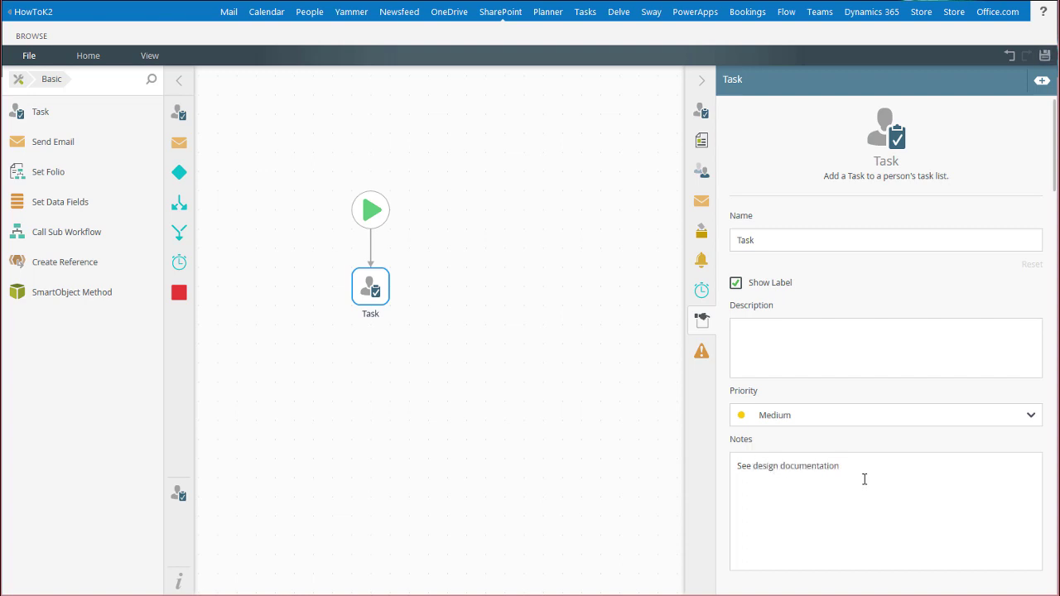
pyautogui.click(704, 353)
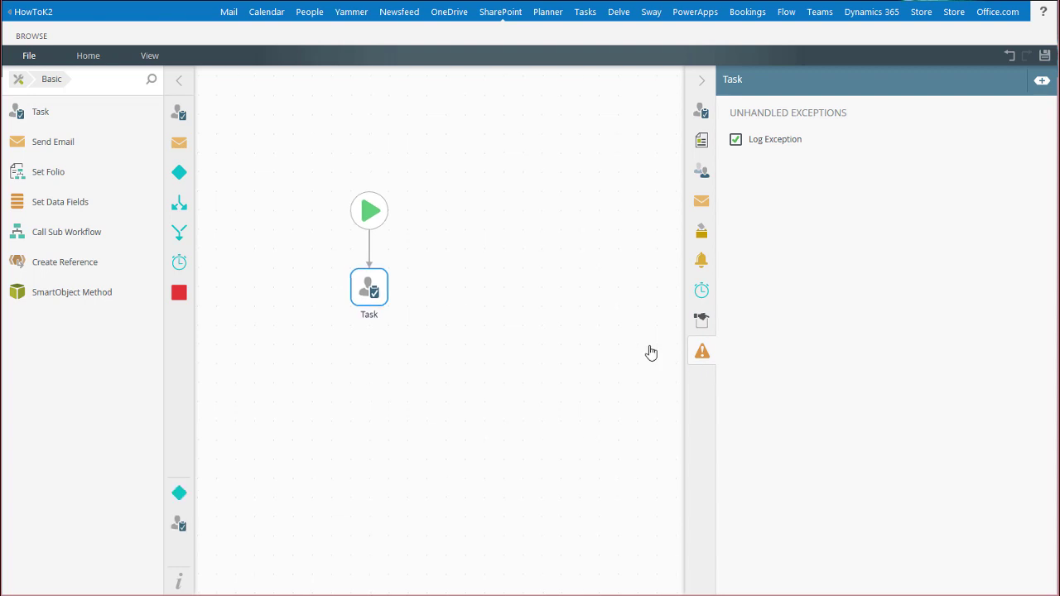
# Step: Place a Decision step from the Logic category below the Task step
pyautogui.click(21, 84)
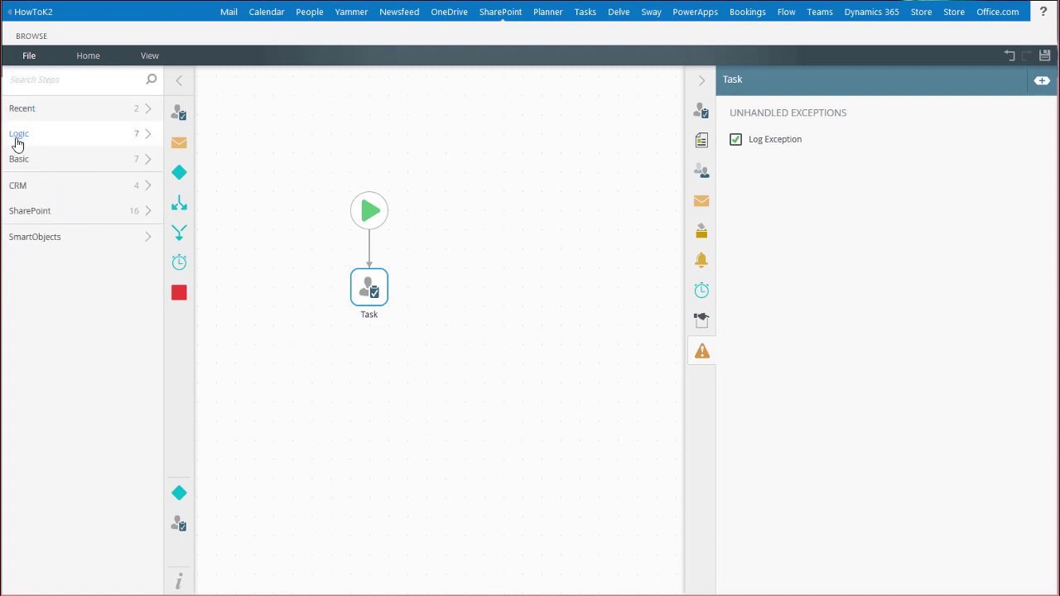
pyautogui.click(17, 139)
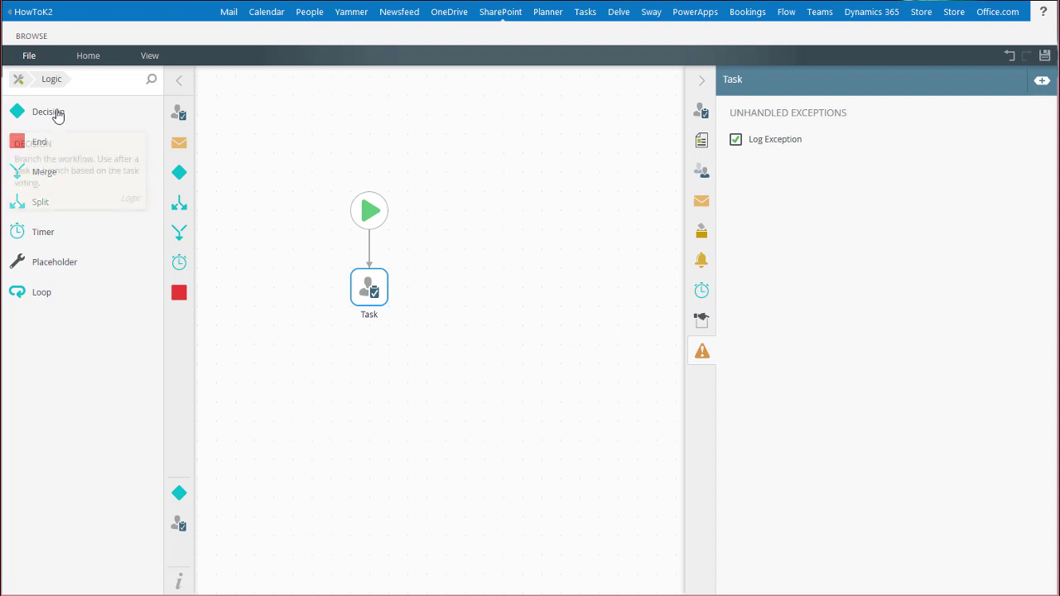
pyautogui.moveTo(58, 116); pyautogui.dragTo(370, 386)
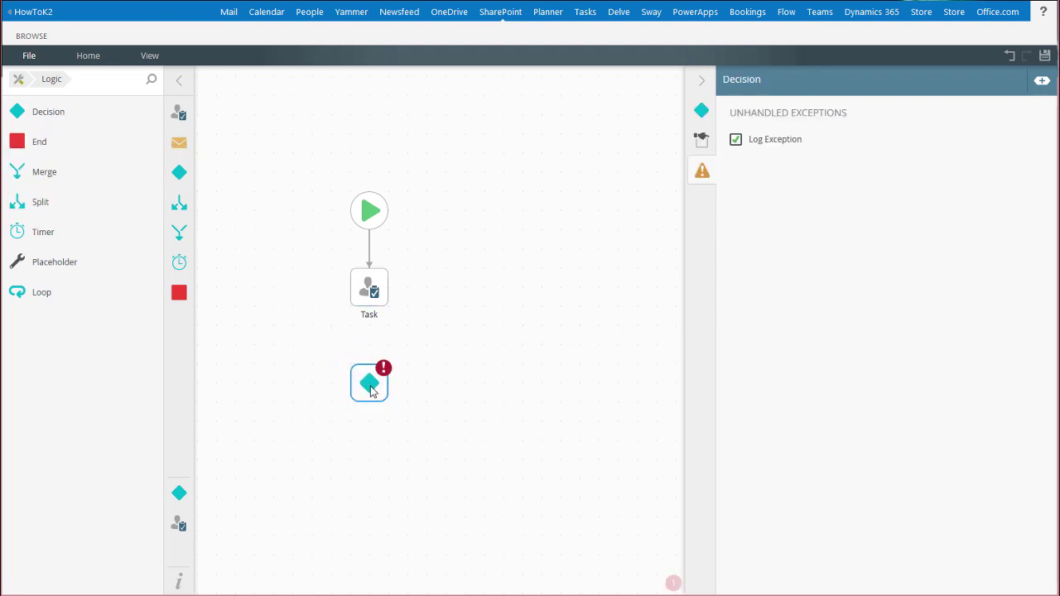
# Step: Connect Task to the Decision, and route its Rejected and Approved branches to new placeholder steps
pyautogui.moveTo(371, 306); pyautogui.dragTo(369, 371)
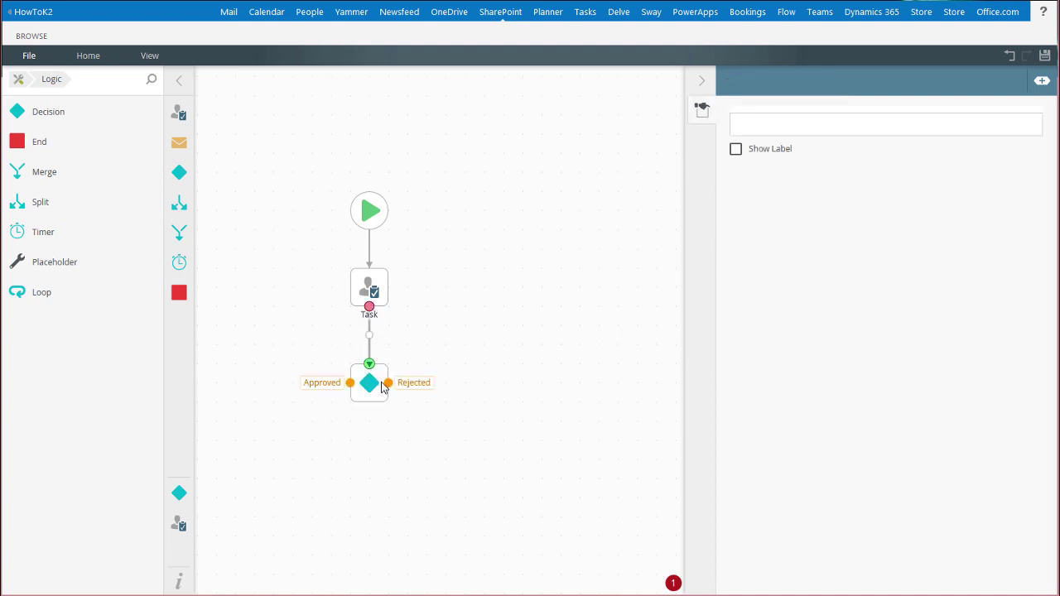
pyautogui.moveTo(436, 393); pyautogui.dragTo(487, 386)
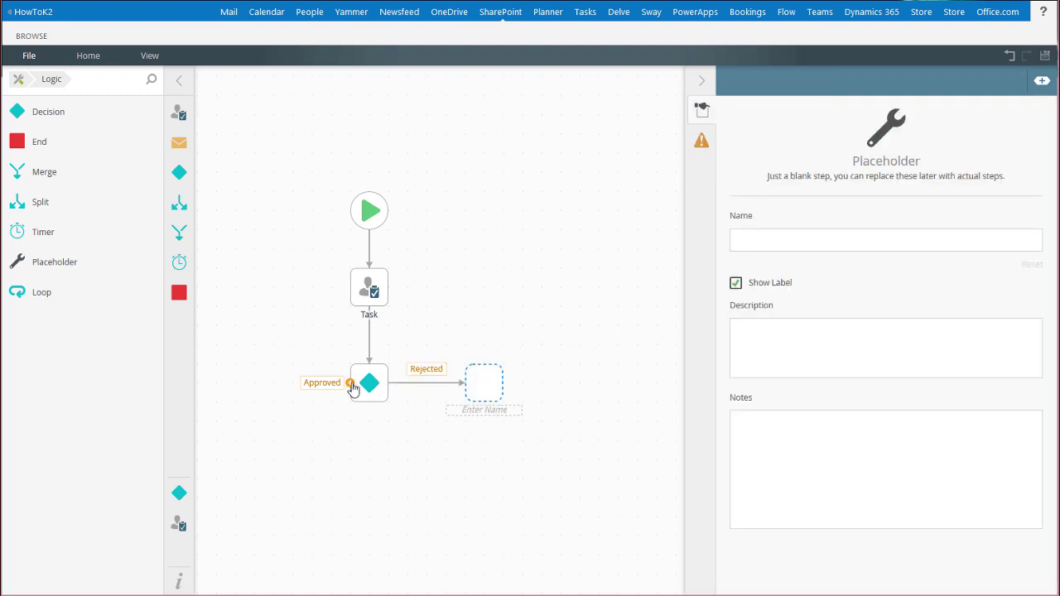
pyautogui.moveTo(350, 383); pyautogui.dragTo(265, 382)
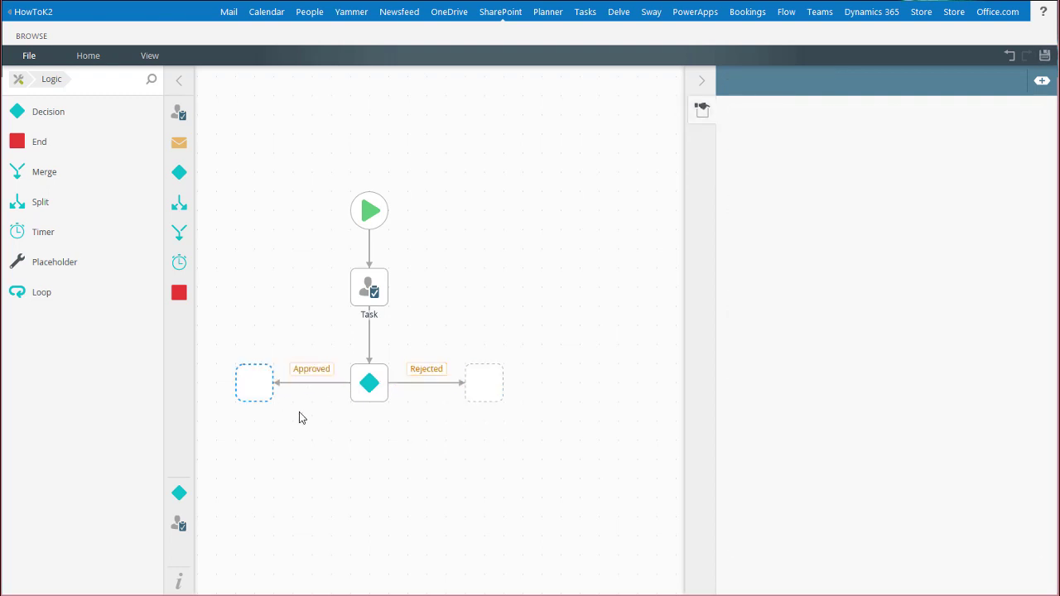